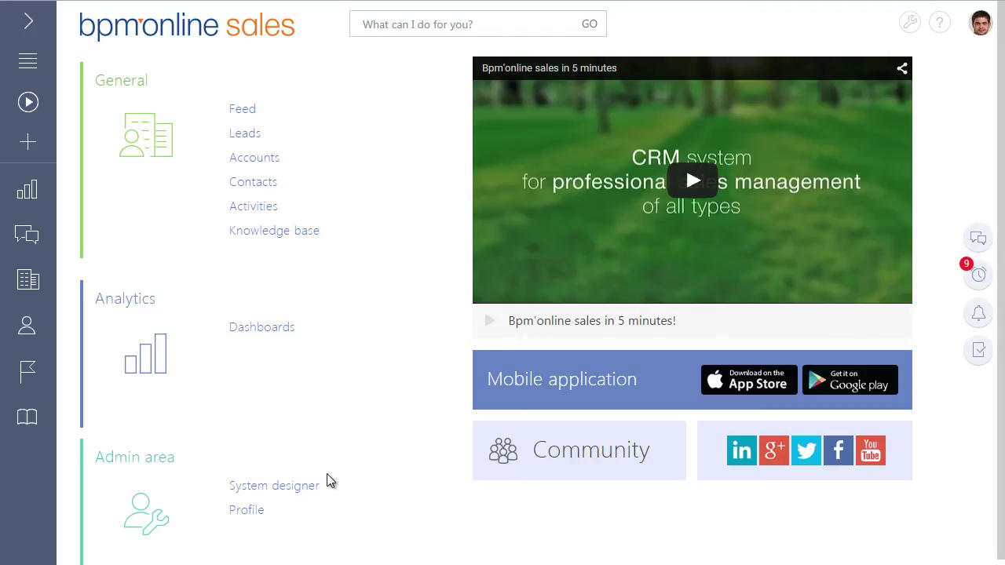
# Open the system designer and start setting up a new section from its system setup options
pyautogui.click(305, 488)
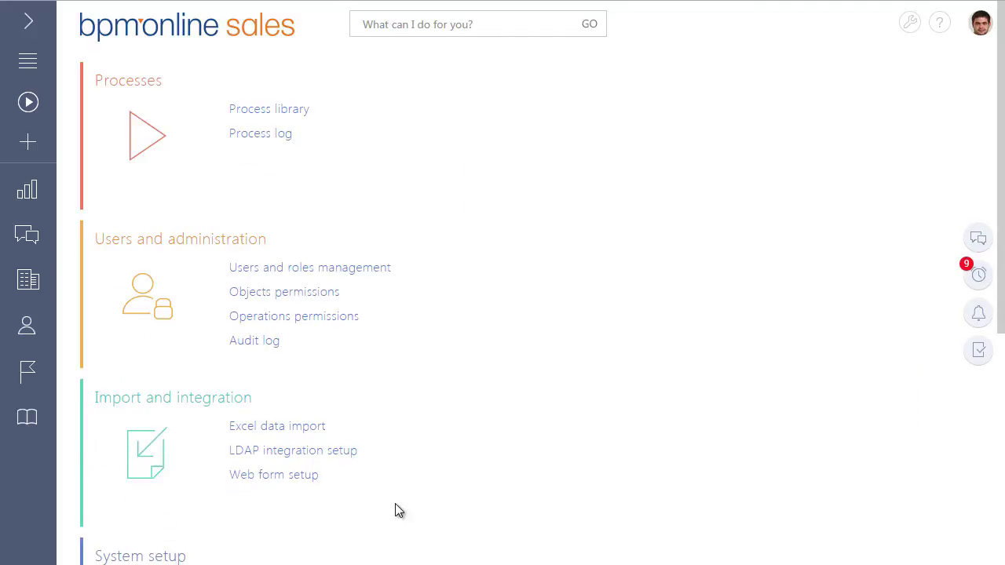
pyautogui.scroll(-3, 395, 505)
pyautogui.scroll(-2, 395, 510)
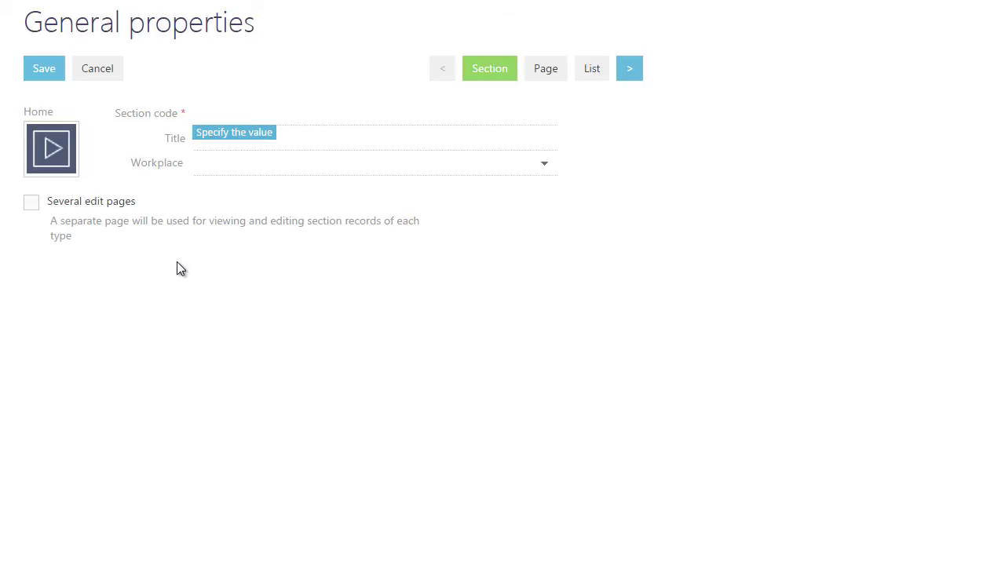
# Set the new section's icon to the Idea image from the Icons folder
pyautogui.click(90, 136)
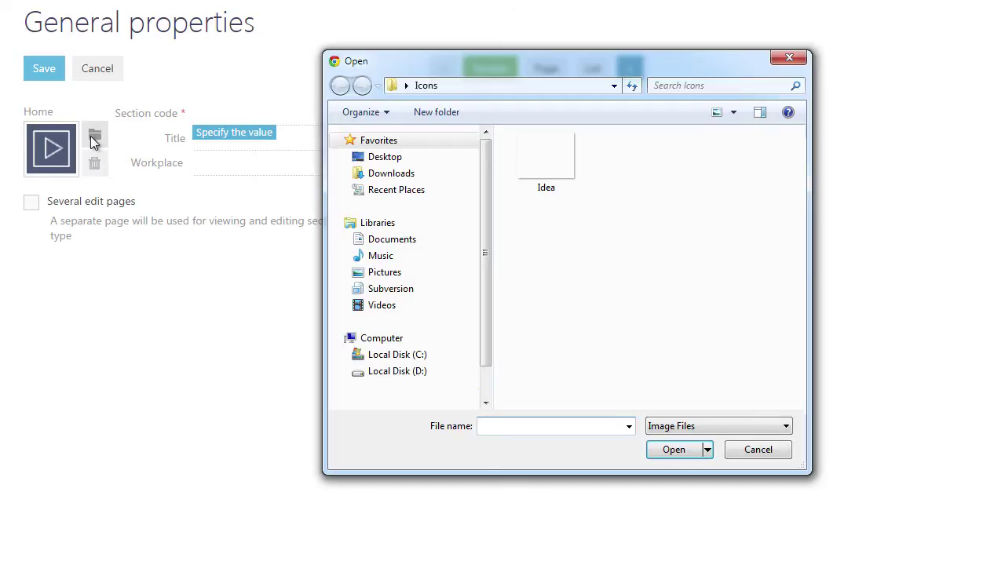
pyautogui.click(535, 150)
pyautogui.click(662, 452)
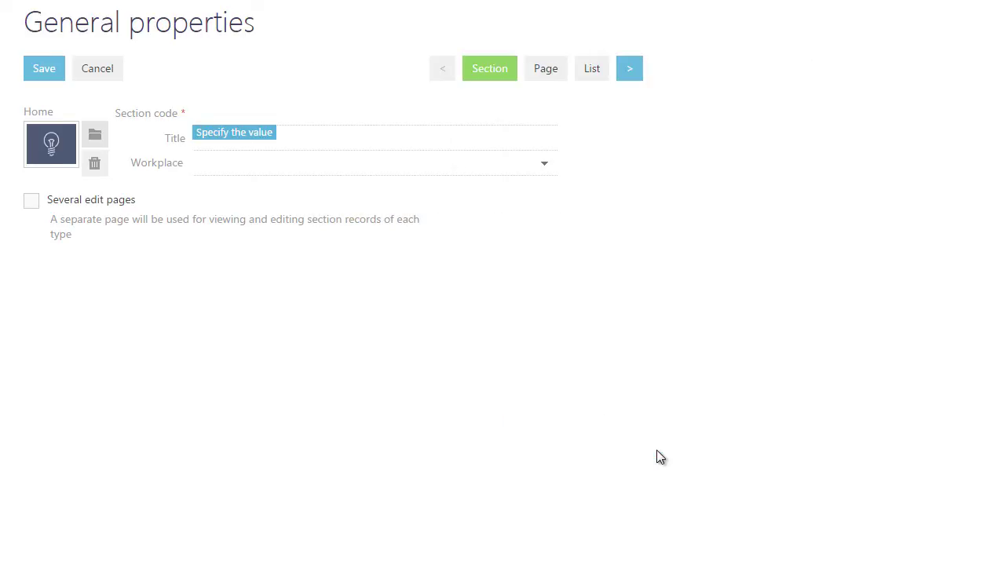
# Set the section code to UsrIdea, the title to Ideas and the workplace to All employees
pyautogui.click(462, 117)
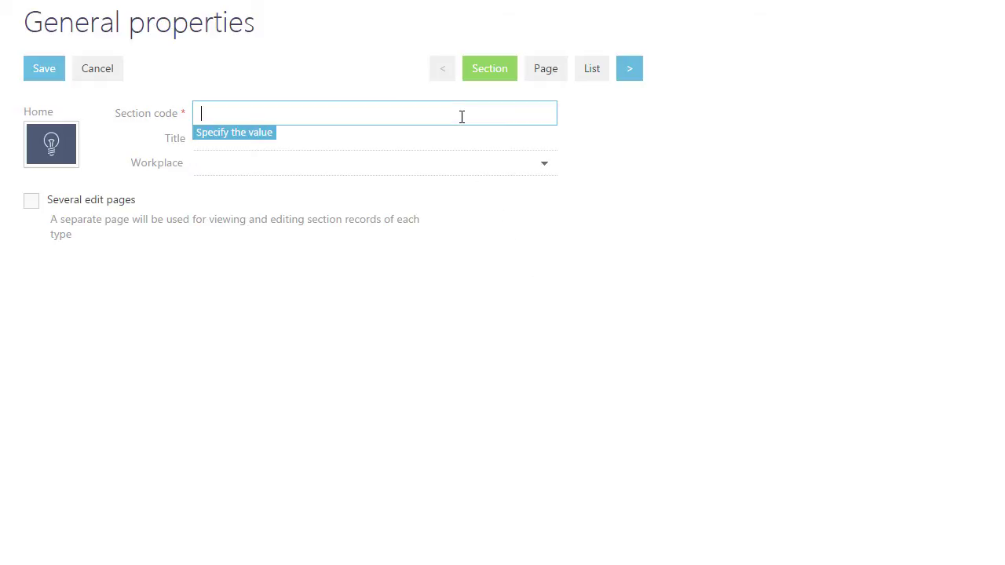
pyautogui.write('UsrIdea')
pyautogui.click(456, 138)
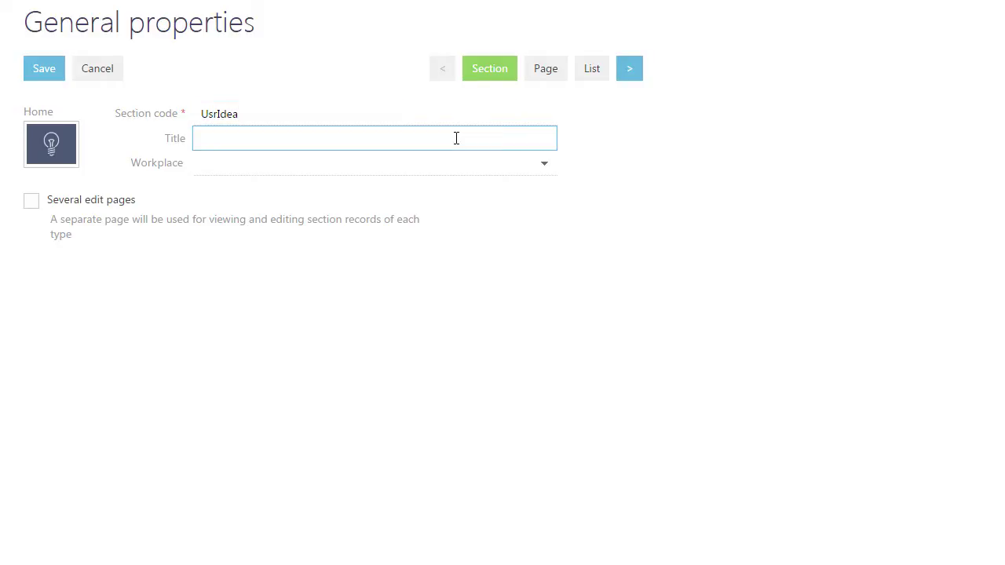
pyautogui.write('Ideas')
pyautogui.click(455, 159)
pyautogui.write('All employees')
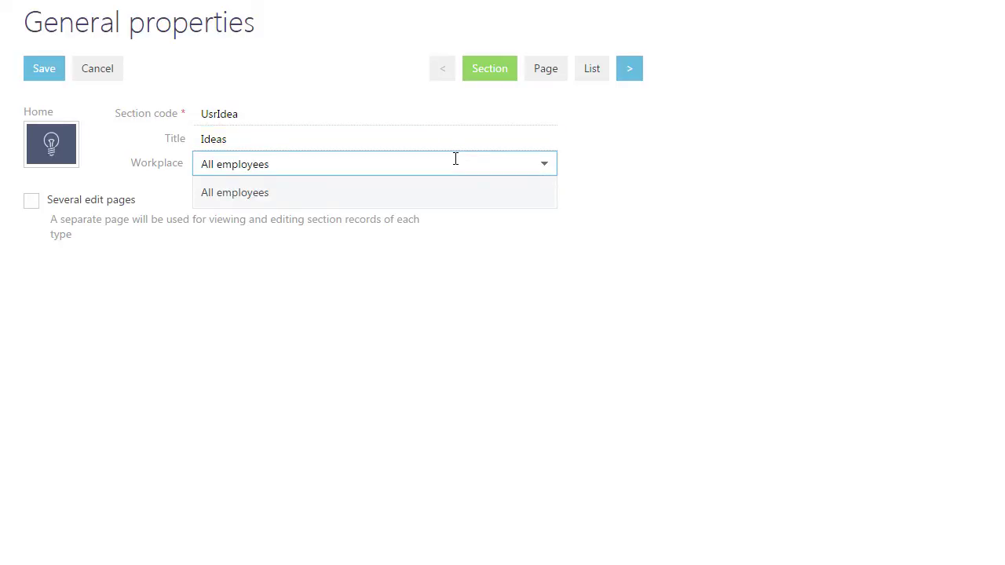
pyautogui.click(451, 192)
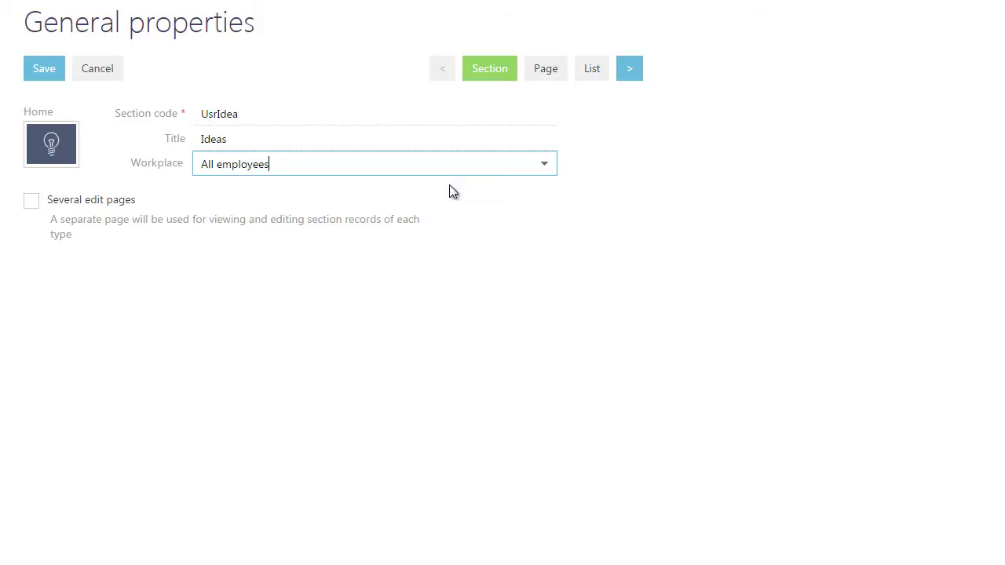
pyautogui.click(452, 192)
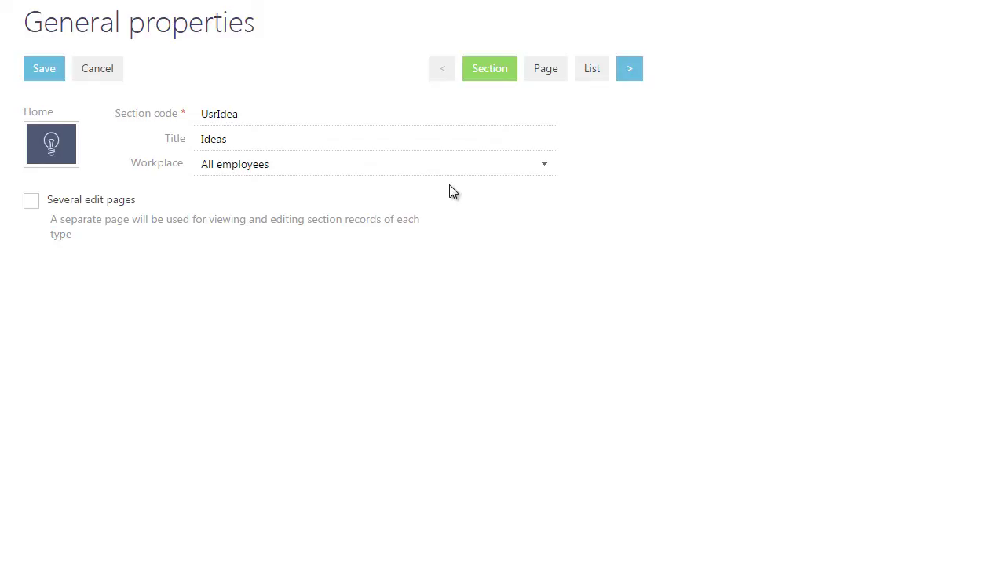
# Enable several edit pages for the section and add the record types Company process and Office development
pyautogui.click(32, 204)
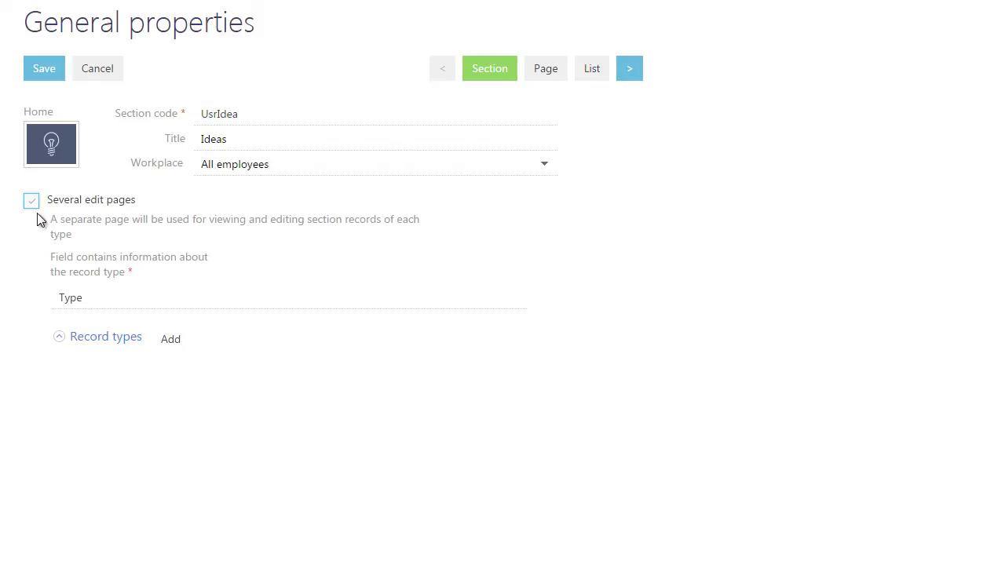
pyautogui.click(170, 341)
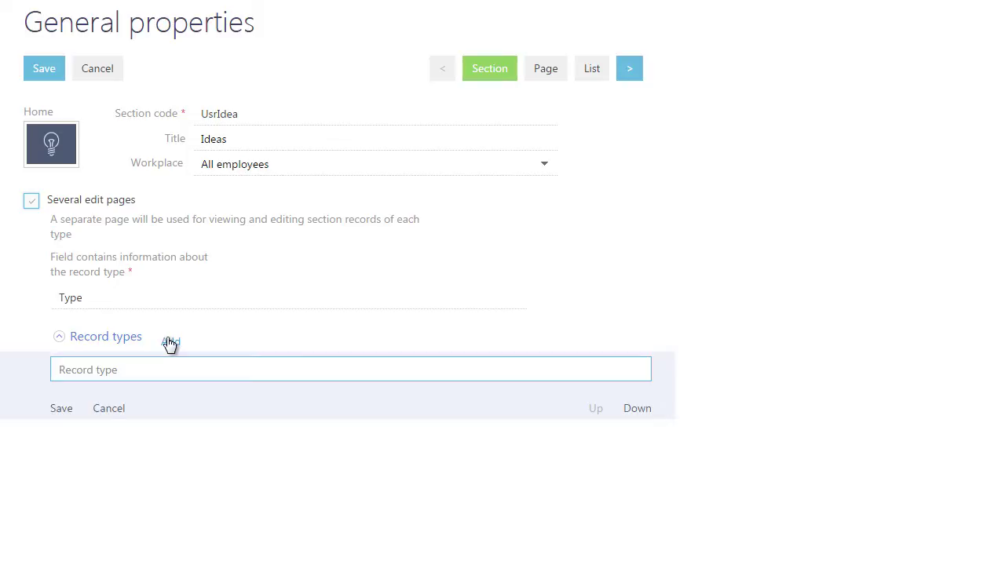
pyautogui.write('Company process')
pyautogui.click(70, 409)
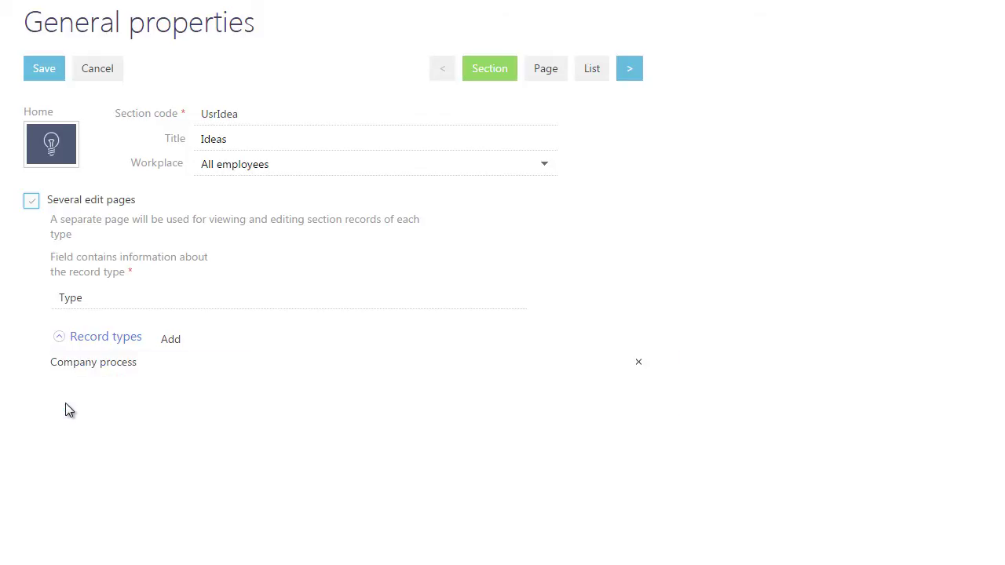
pyautogui.click(171, 342)
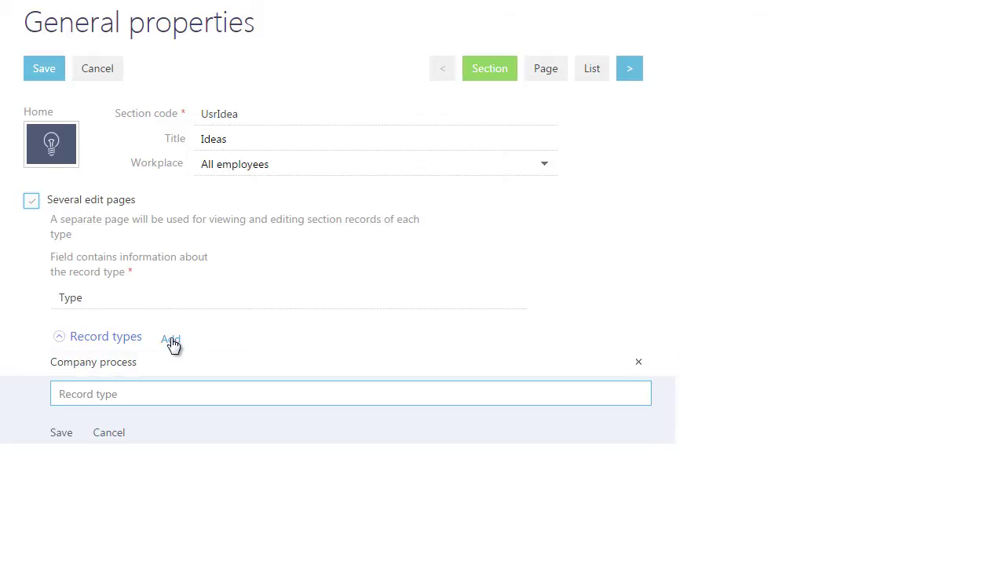
pyautogui.write('Office development')
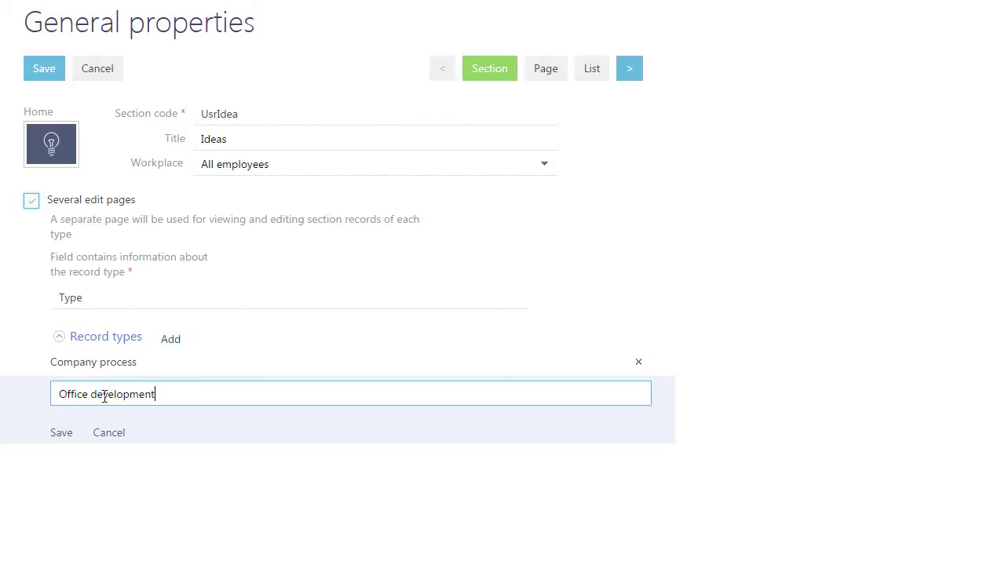
pyautogui.click(64, 434)
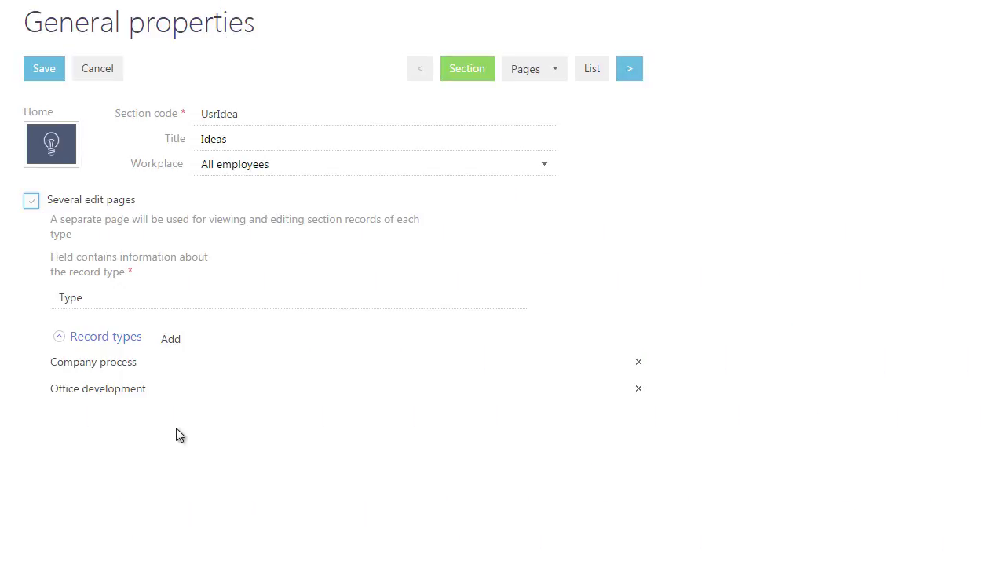
# Open the "Ideas"/"Company process" page setup and check its Feed content before returning to General information
pyautogui.click(553, 78)
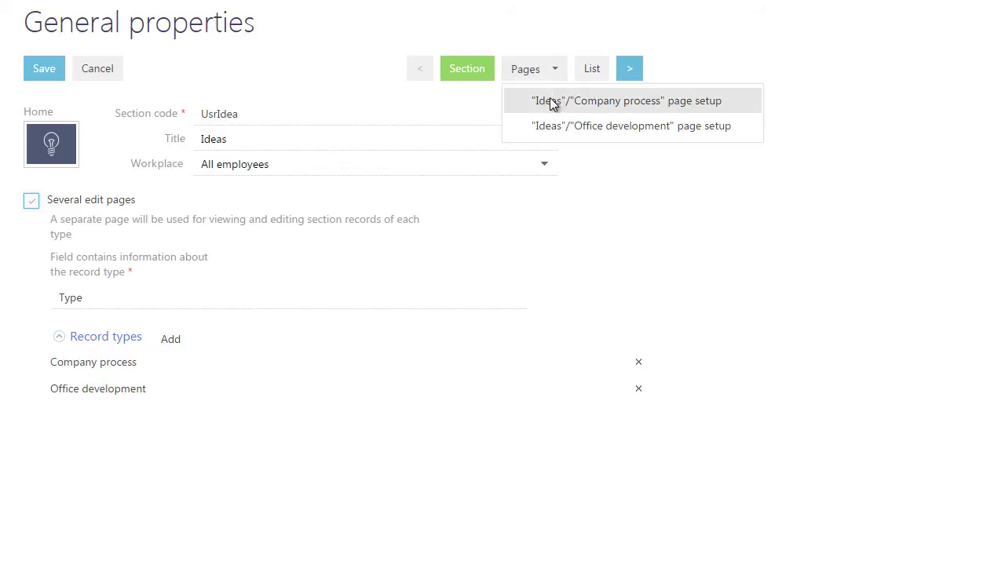
pyautogui.click(551, 104)
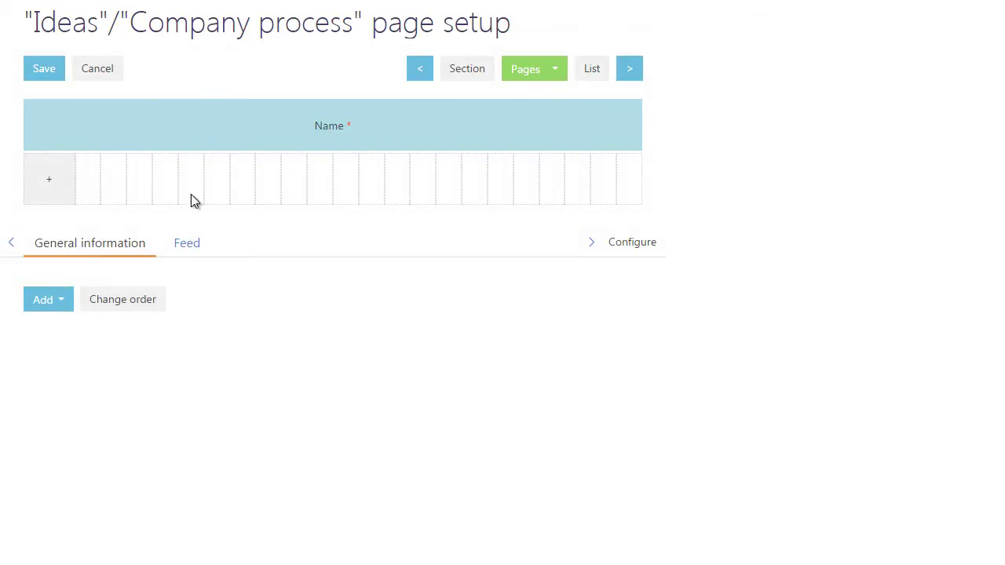
pyautogui.click(188, 249)
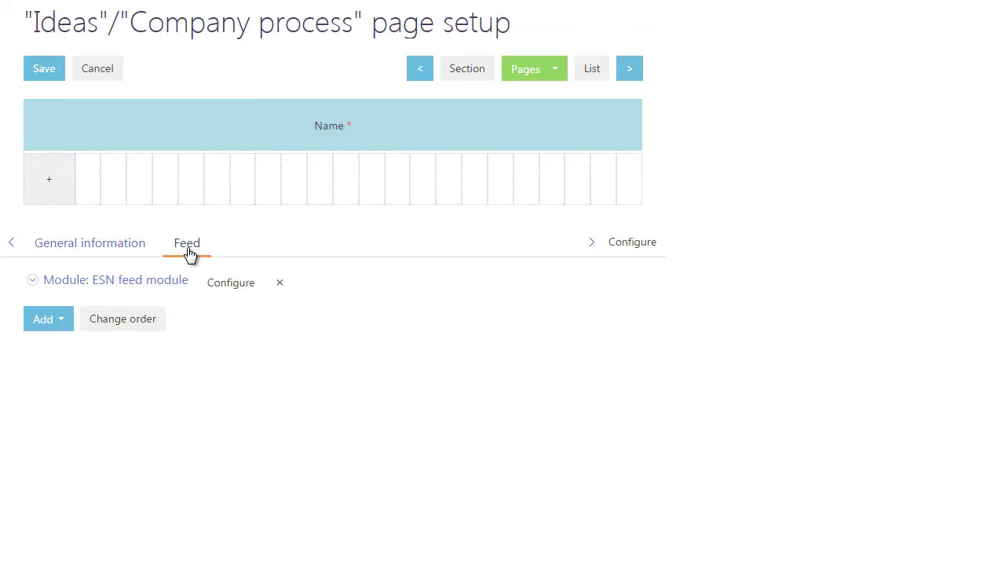
pyautogui.click(131, 256)
# Start a new string column below the Name field with both title and name set to Description
pyautogui.click(67, 198)
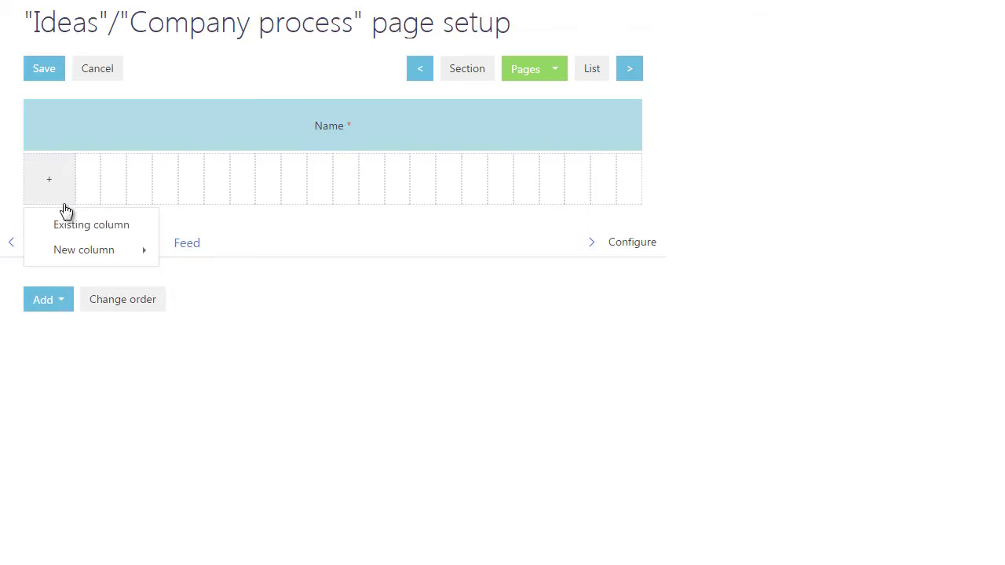
pyautogui.moveTo(63, 255)
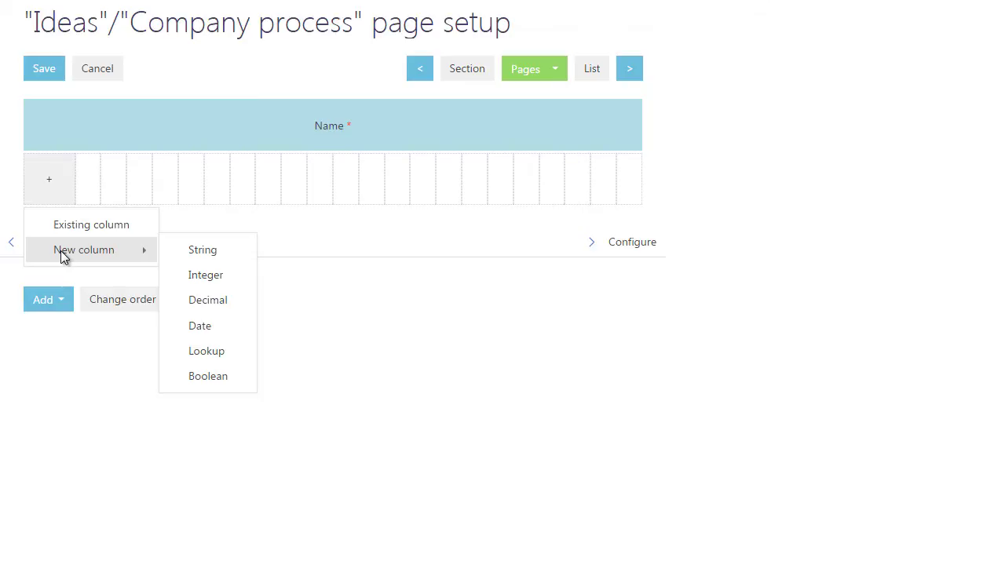
pyautogui.click(179, 248)
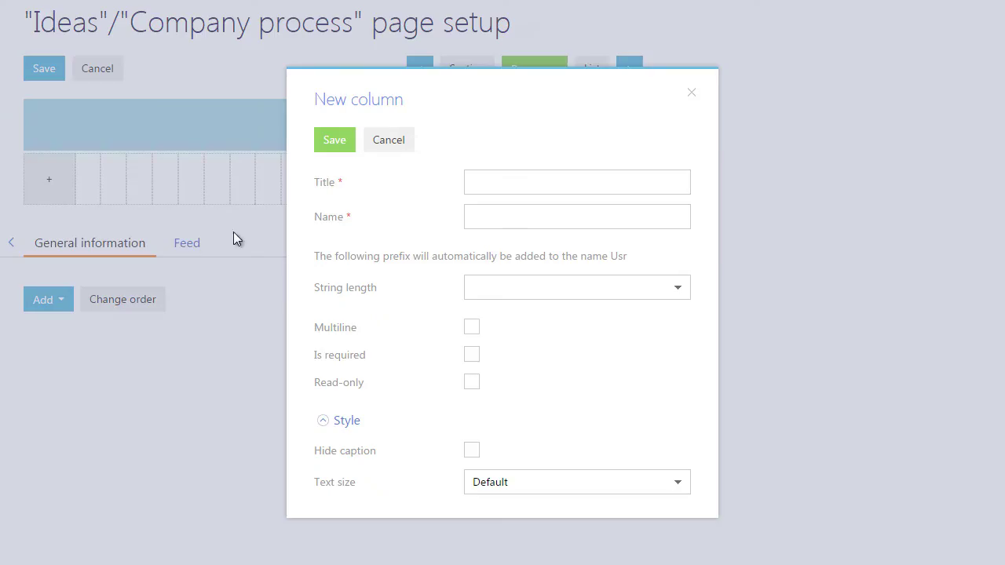
pyautogui.click(483, 177)
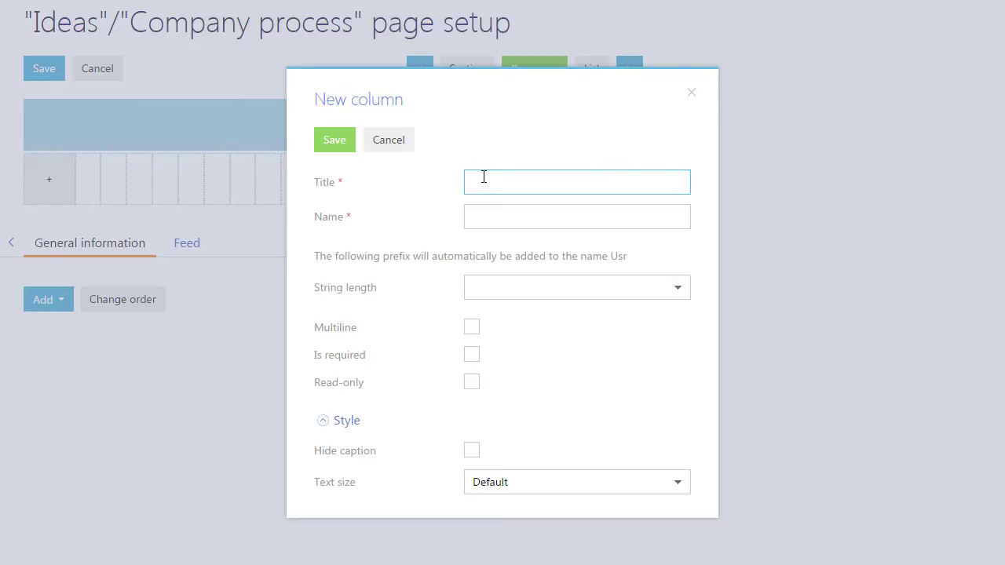
pyautogui.write('Description')
pyautogui.click(482, 210)
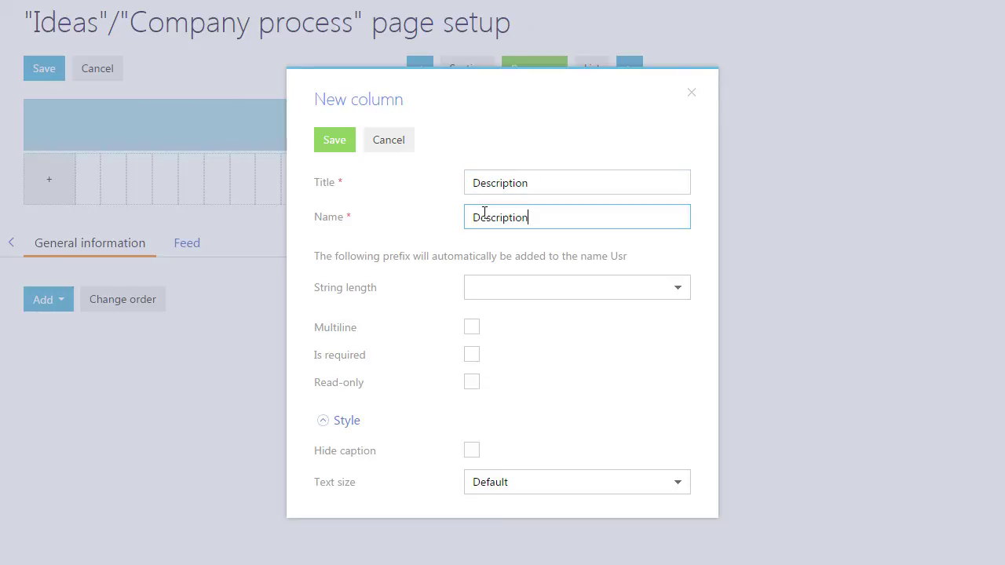
# Set the Description column's string length to Text (250 characters), make it multiline, and save the column
pyautogui.click(500, 287)
pyautogui.click(504, 349)
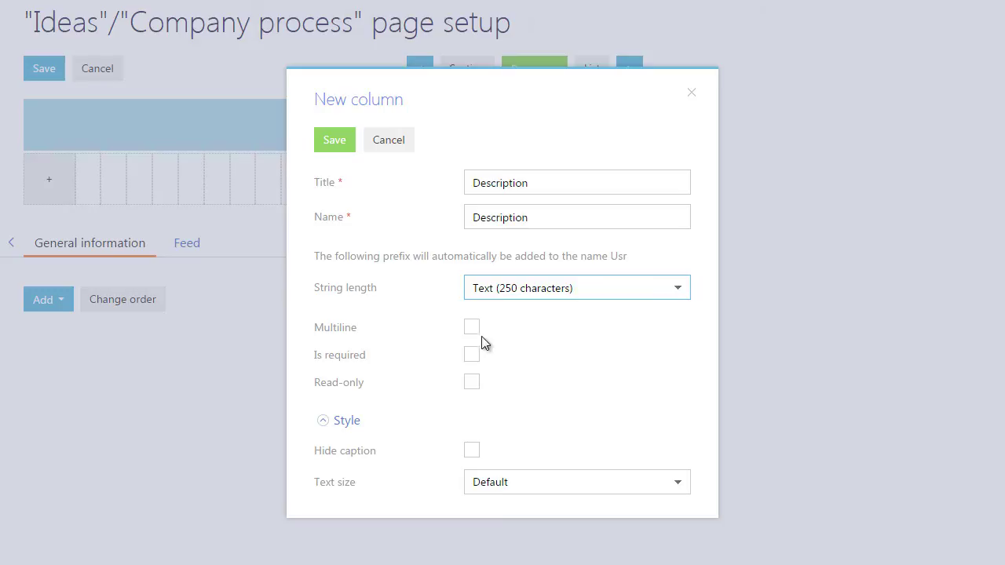
pyautogui.click(471, 329)
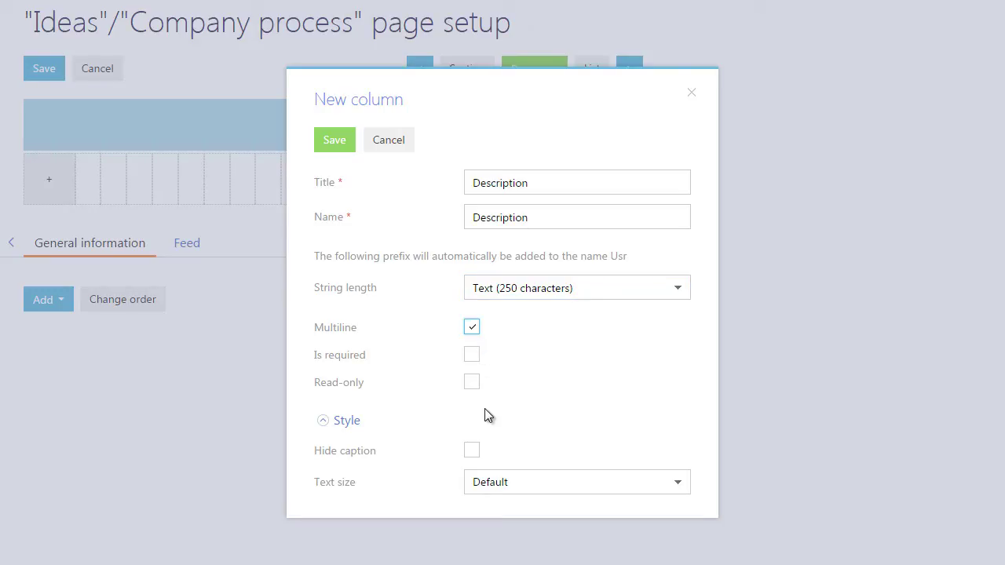
pyautogui.click(474, 451)
pyautogui.click(476, 452)
pyautogui.click(679, 487)
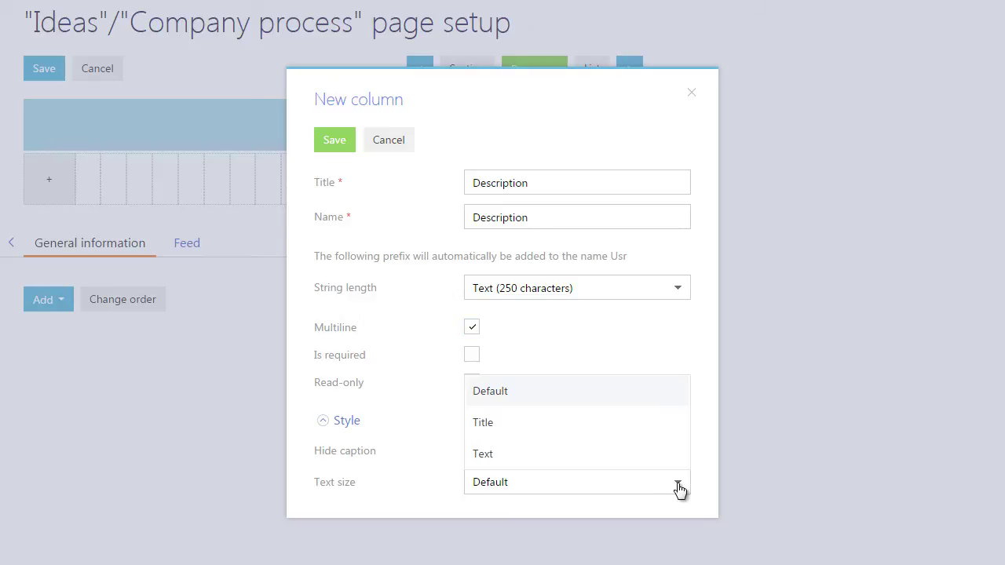
pyautogui.click(678, 487)
pyautogui.click(335, 139)
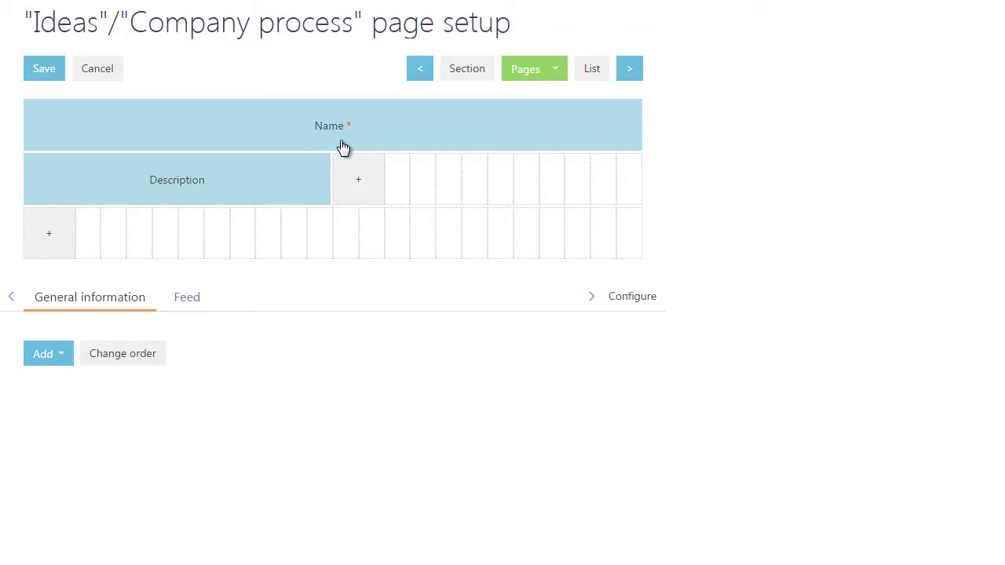
# Try widening and narrowing the Description field by two cells, and autofit its width to fill the row
pyautogui.click(306, 185)
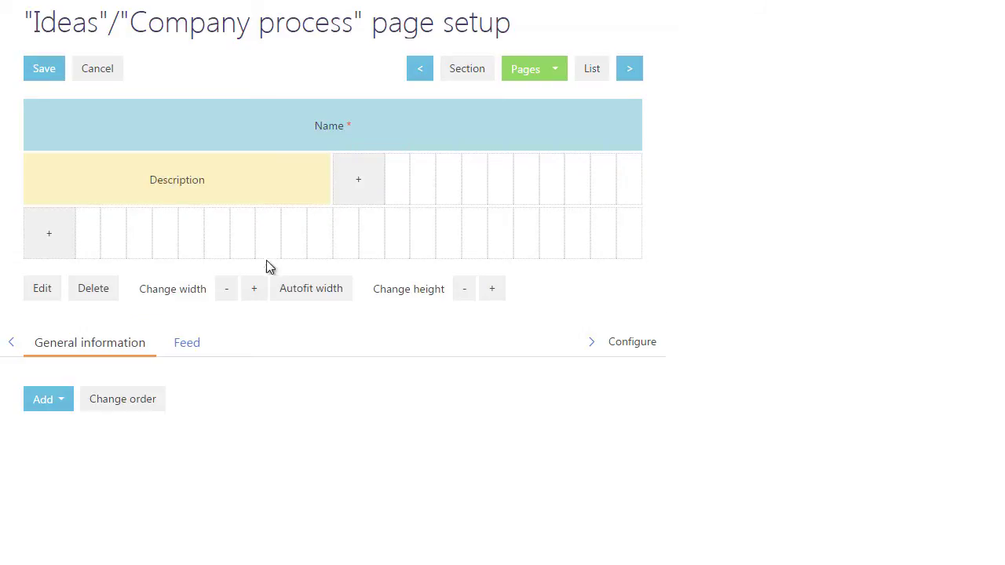
pyautogui.click(254, 290)
pyautogui.click(254, 290)
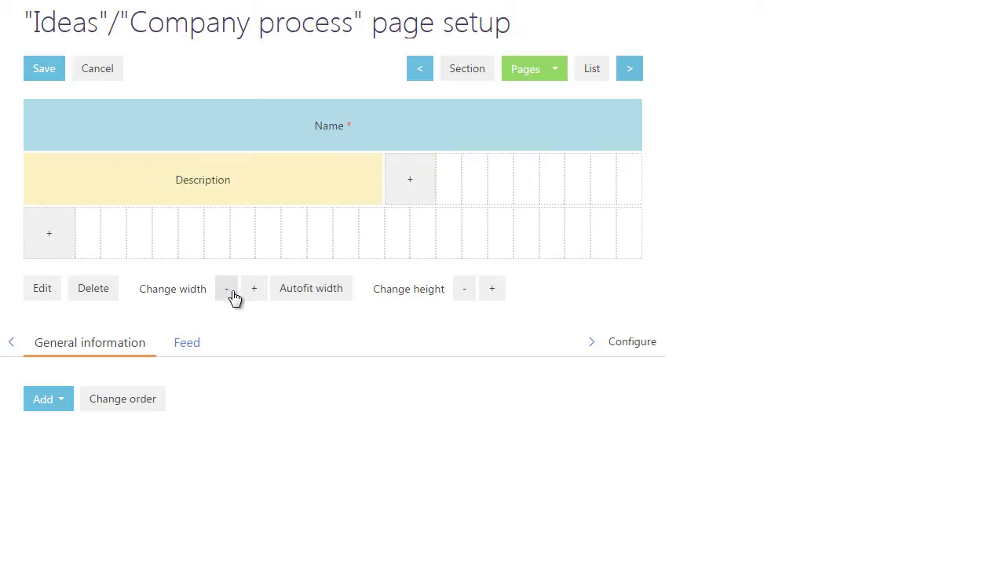
pyautogui.click(232, 291)
pyautogui.click(233, 290)
pyautogui.click(290, 291)
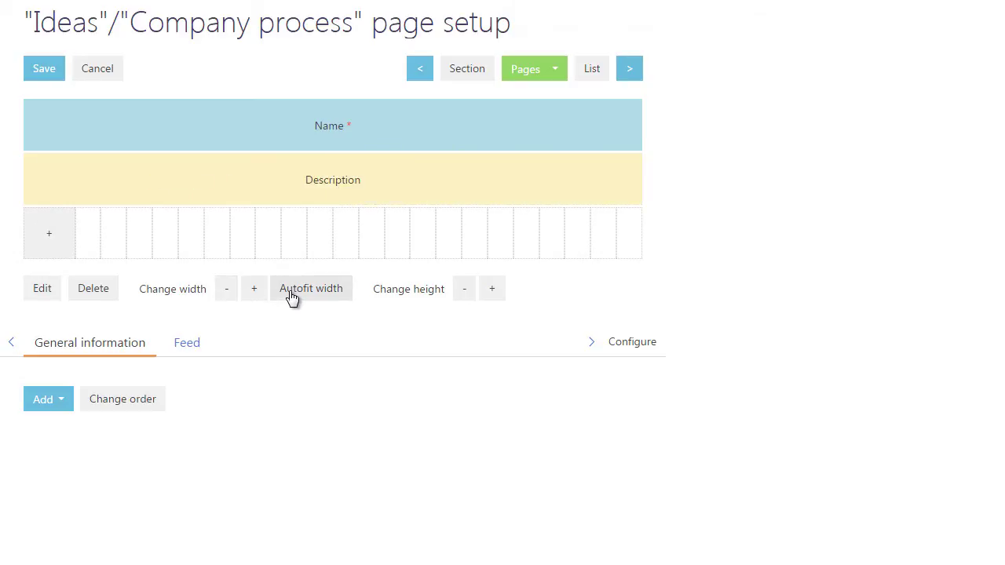
# Start a new lookup column below the Description field with both title and name set to Author
pyautogui.click(48, 251)
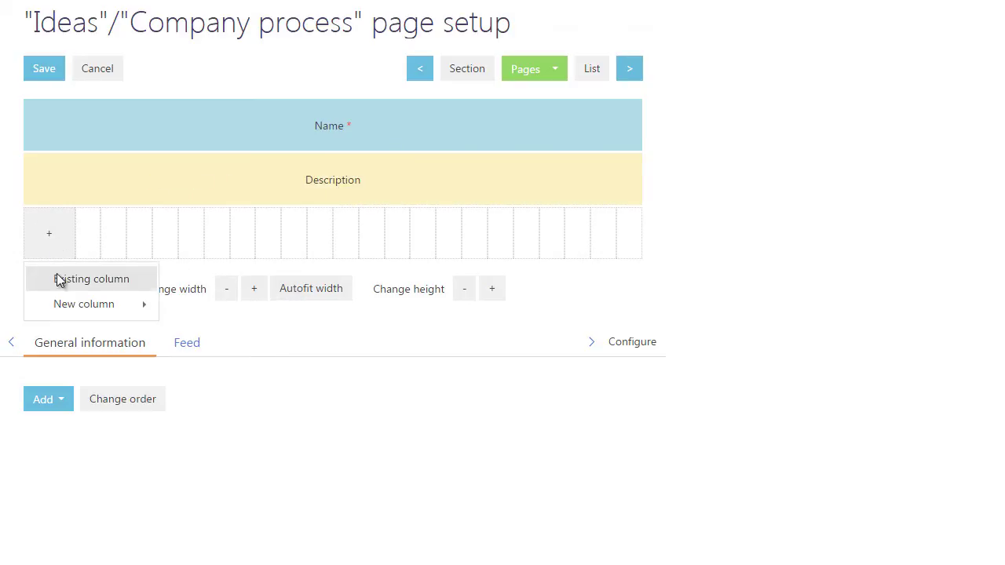
pyautogui.moveTo(60, 307)
pyautogui.click(208, 405)
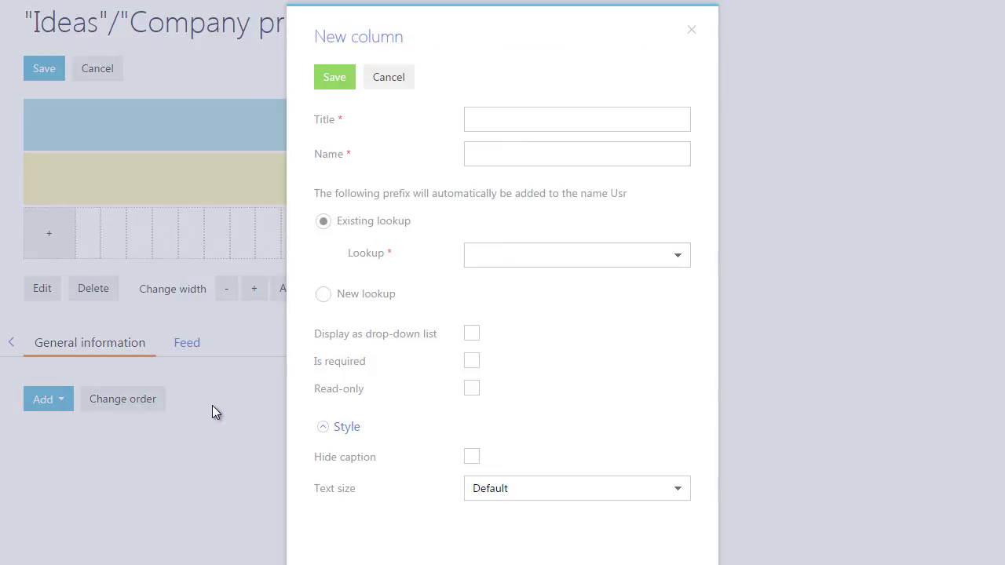
pyautogui.click(475, 125)
pyautogui.write('Author')
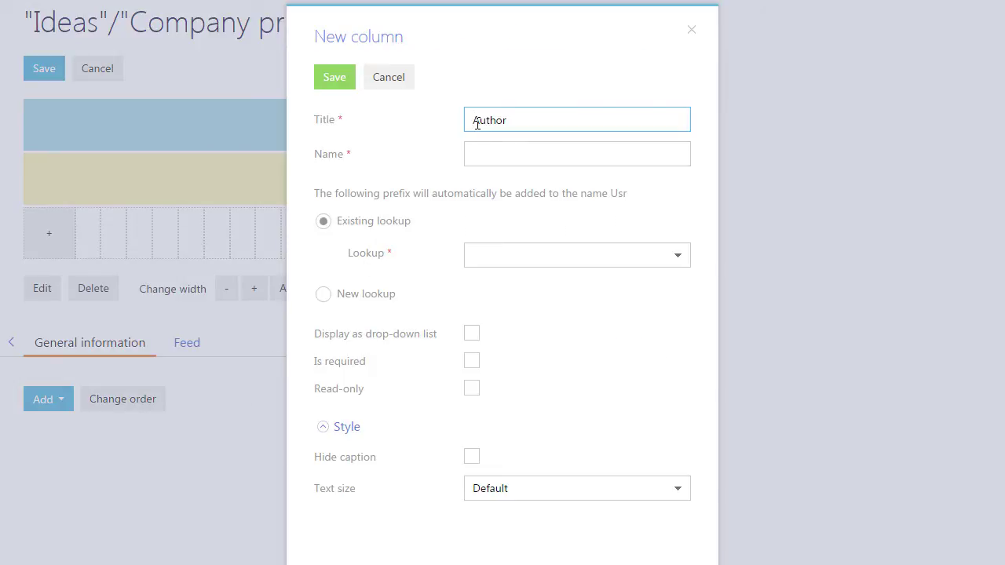
pyautogui.click(476, 153)
pyautogui.write('Author')
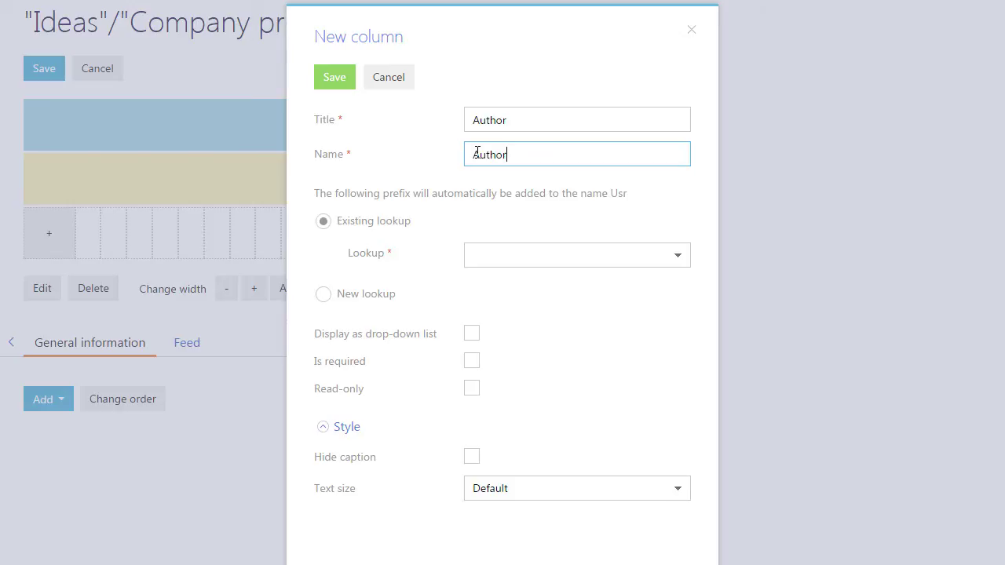
# Link the Author column to the existing Contact lookup and save the column
pyautogui.click(489, 249)
pyautogui.write('Contact')
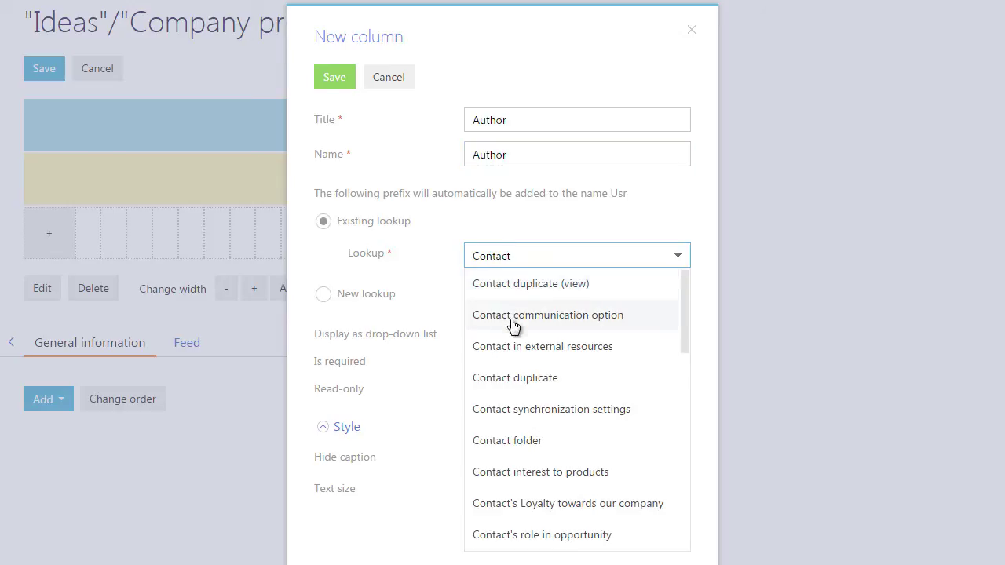
pyautogui.scroll(-3, 515, 346)
pyautogui.scroll(-1, 514, 353)
pyautogui.click(528, 407)
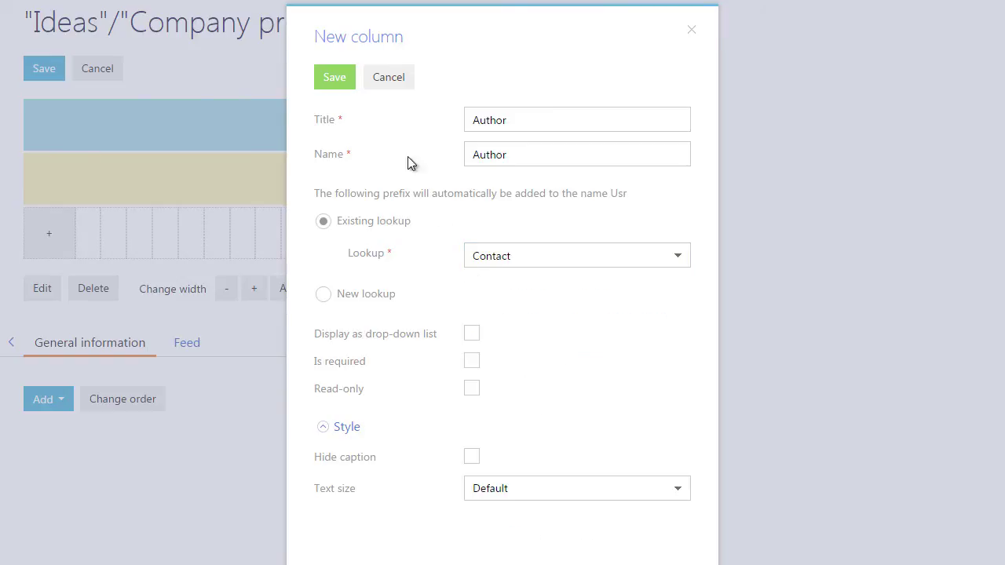
pyautogui.click(345, 78)
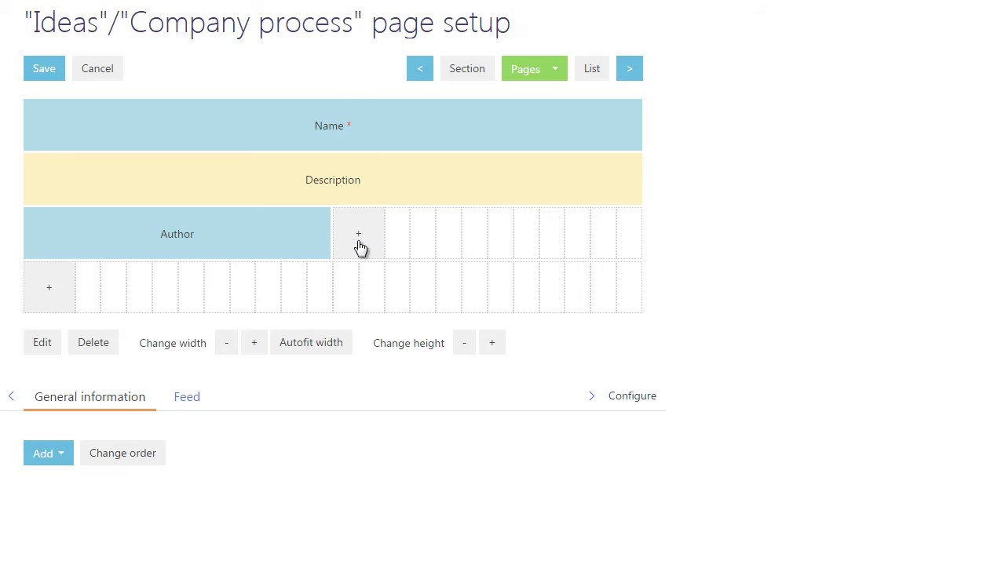
# Add a new lookup column beside Author with title and name Owner, based on the existing Contact lookup, and save it
pyautogui.click(360, 246)
pyautogui.moveTo(375, 305)
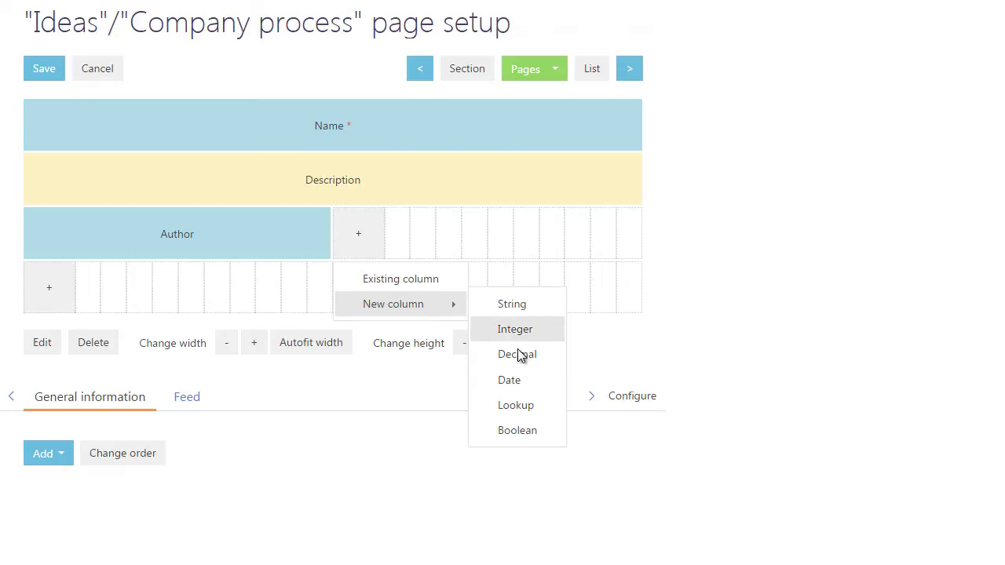
pyautogui.click(526, 407)
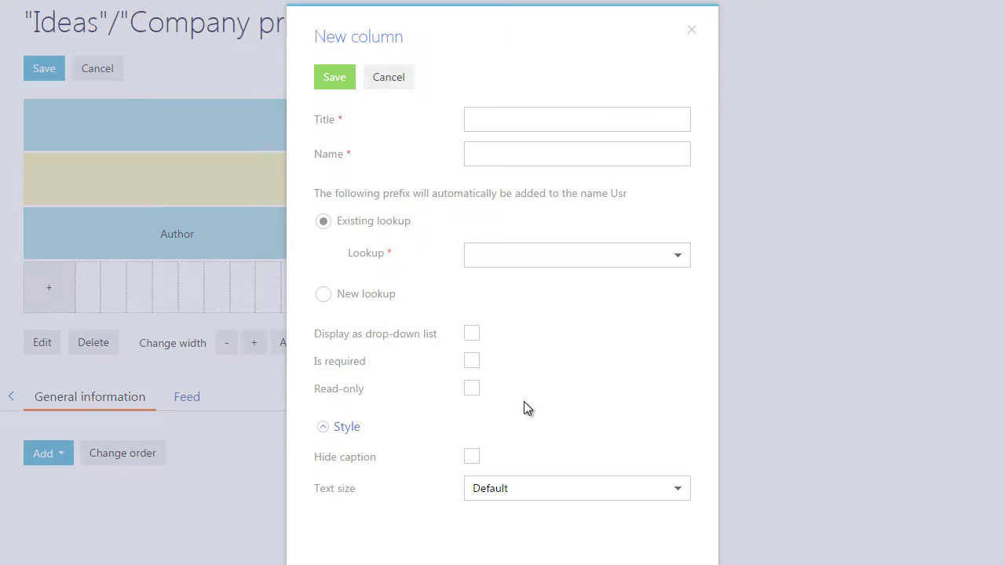
pyautogui.click(477, 120)
pyautogui.write('Owner')
pyautogui.click(482, 151)
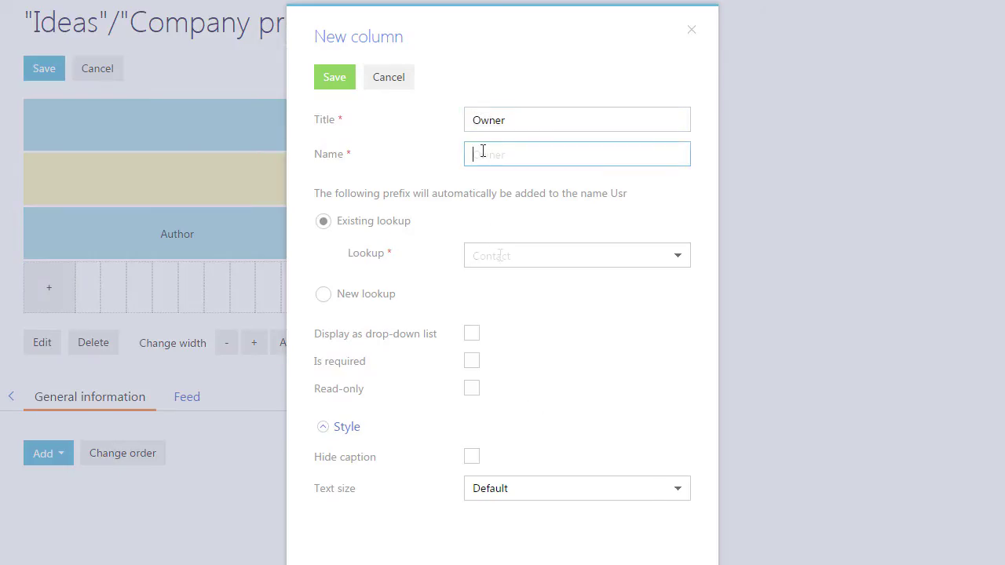
pyautogui.click(343, 83)
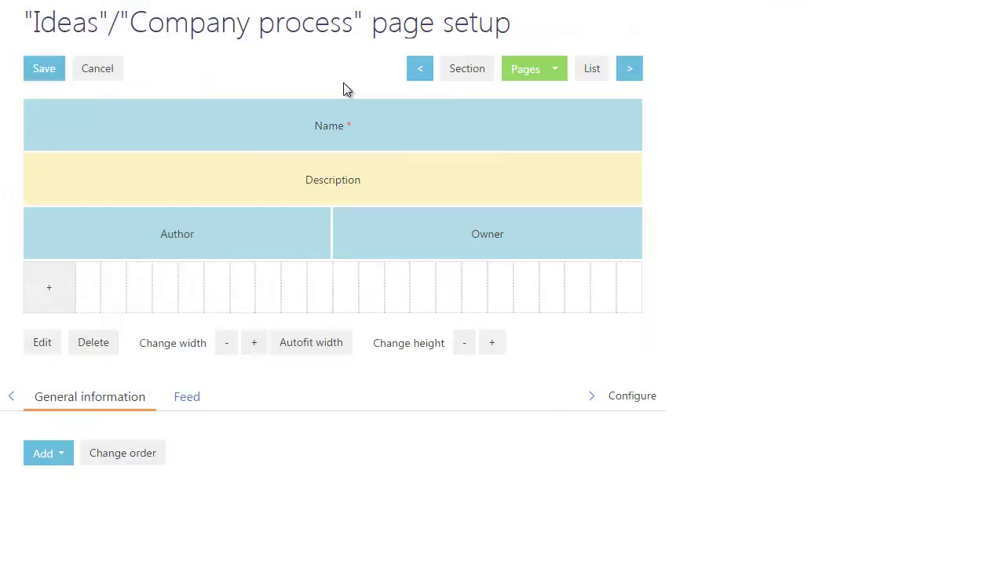
# Start a new lookup column below the Author field with both title and name set to Status
pyautogui.click(51, 291)
pyautogui.moveTo(71, 360)
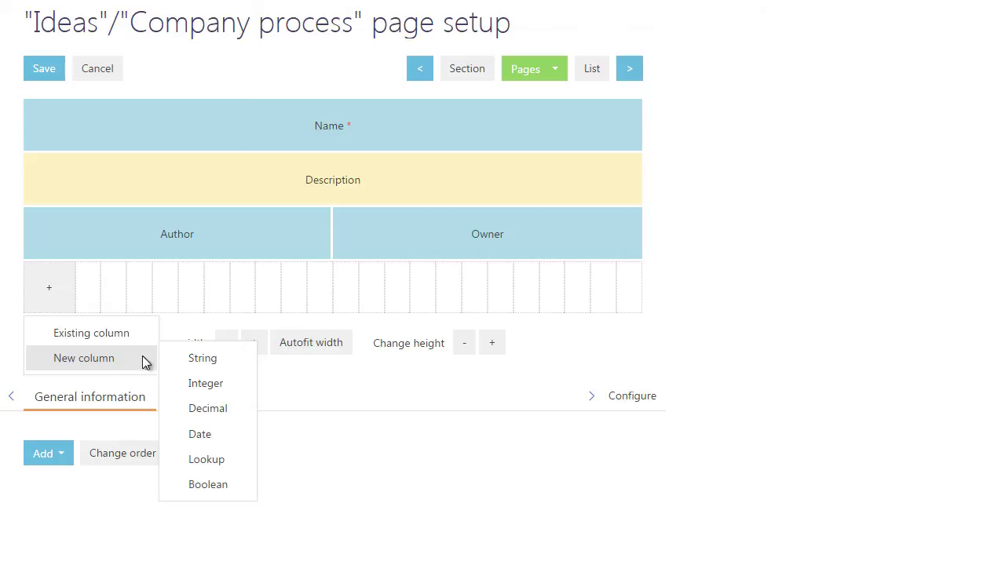
pyautogui.click(210, 458)
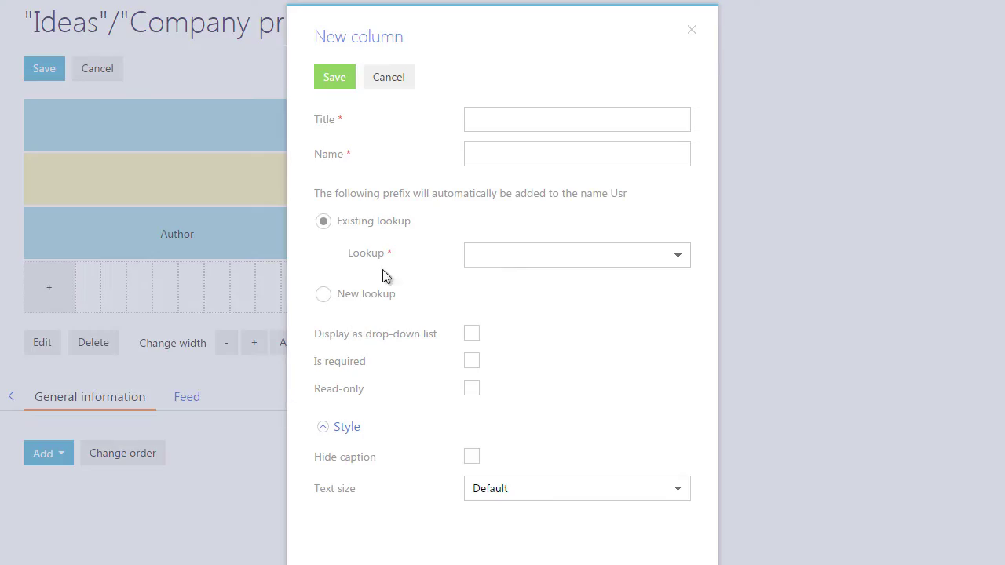
pyautogui.click(477, 118)
pyautogui.write('Status')
pyautogui.click(489, 155)
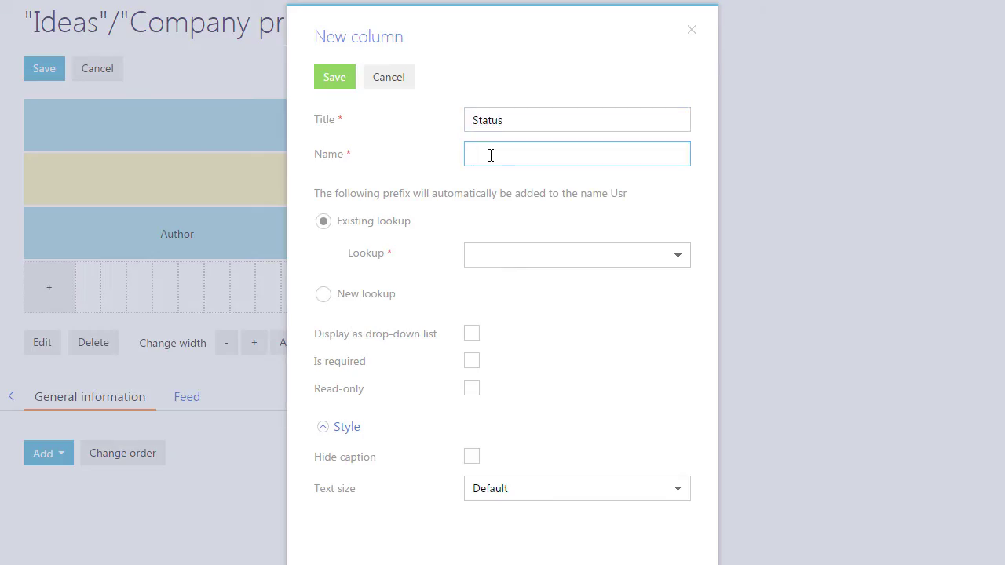
# Save the Status column with a new lookup titled Status and named UsrIdeaStatus, displayed as a drop-down list, and autofit the field's width
pyautogui.click(325, 295)
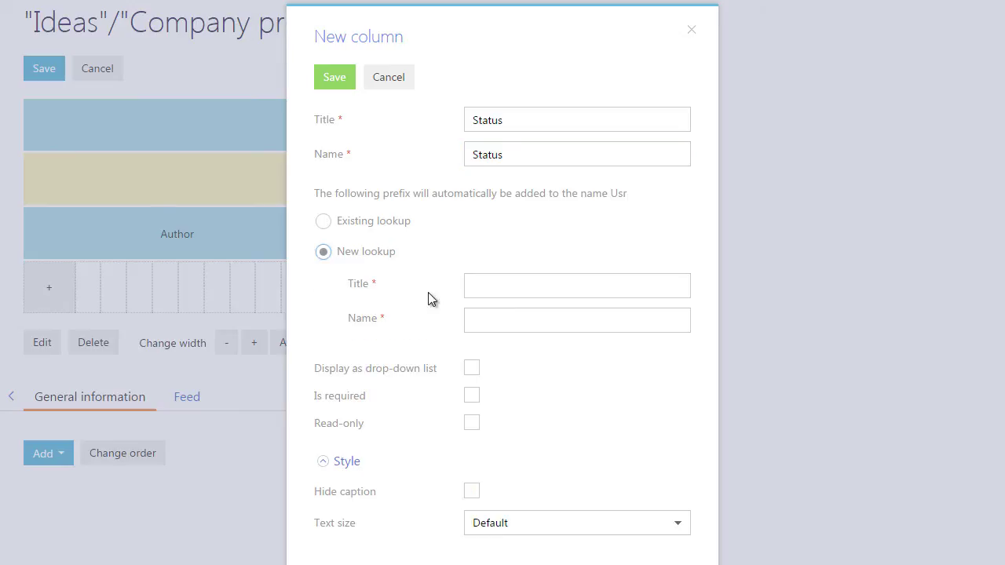
pyautogui.click(480, 283)
pyautogui.write('Status')
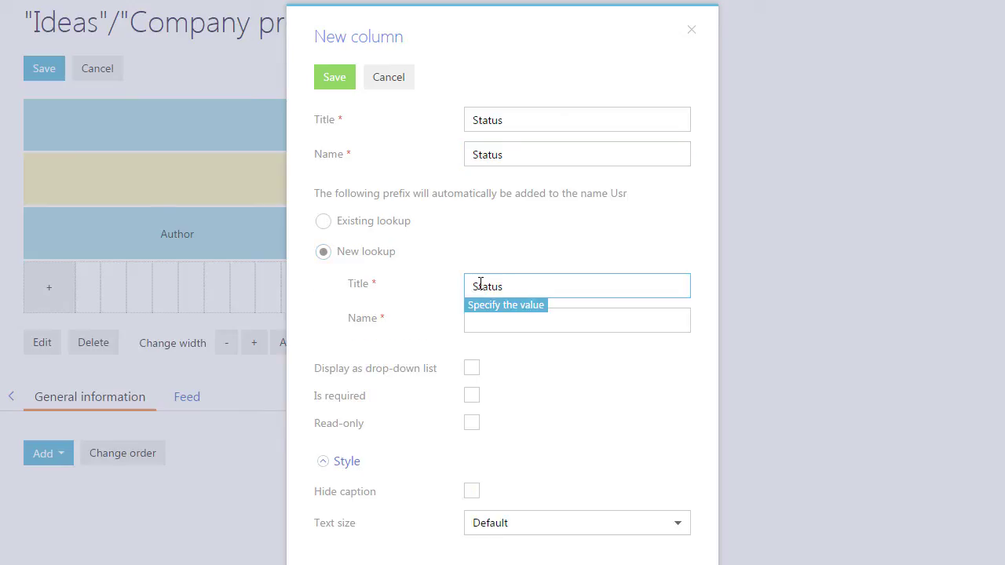
pyautogui.click(491, 321)
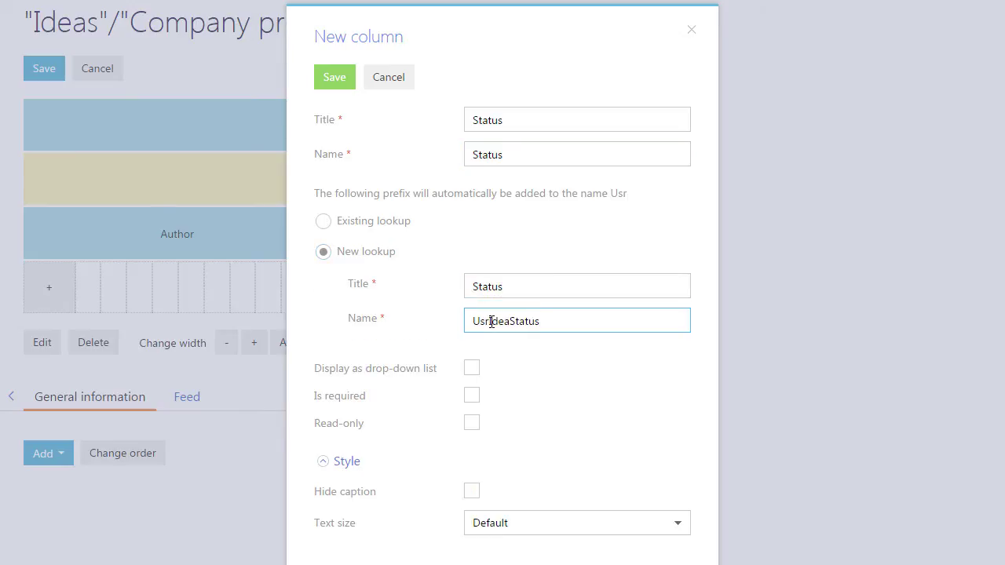
pyautogui.click(472, 368)
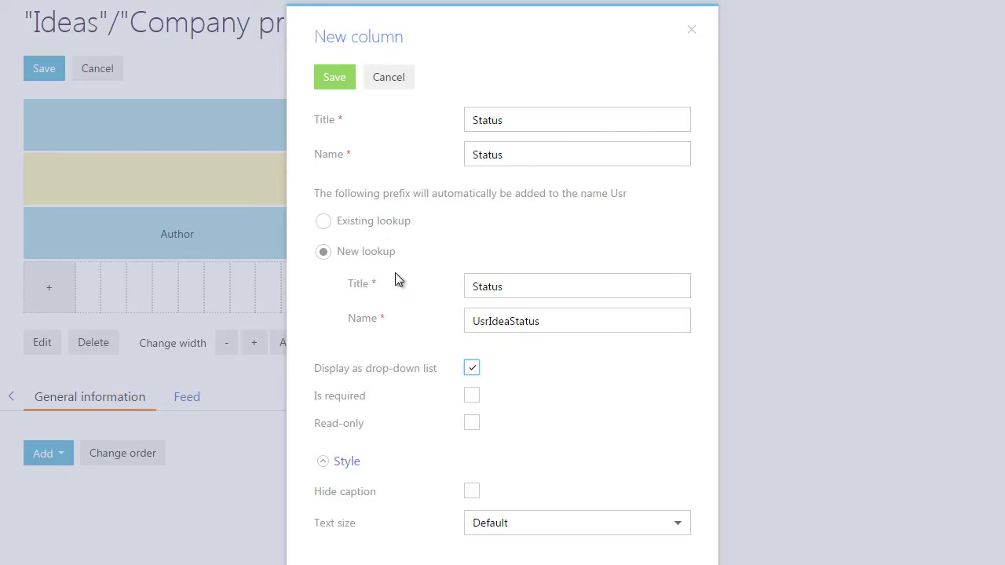
pyautogui.click(337, 85)
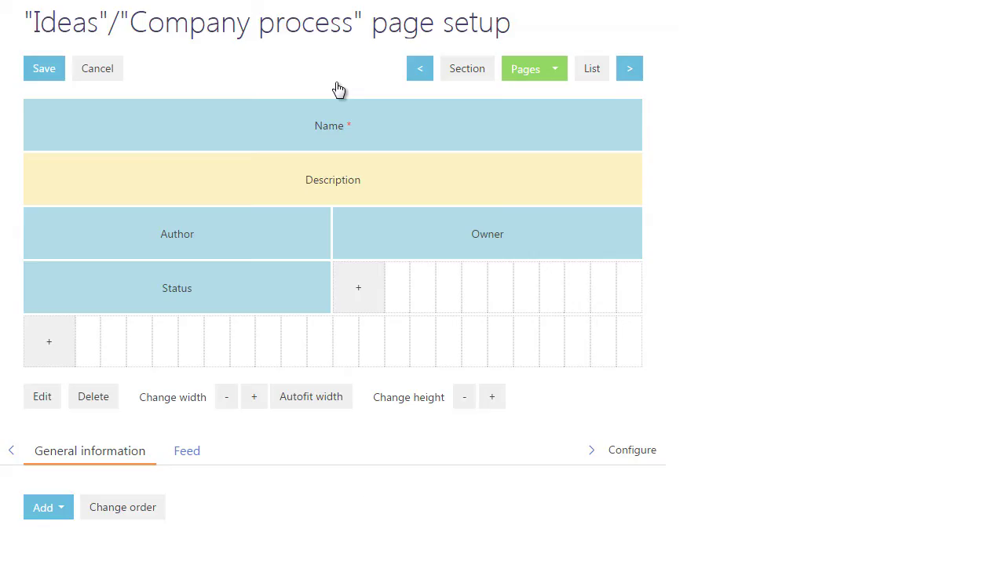
pyautogui.click(289, 280)
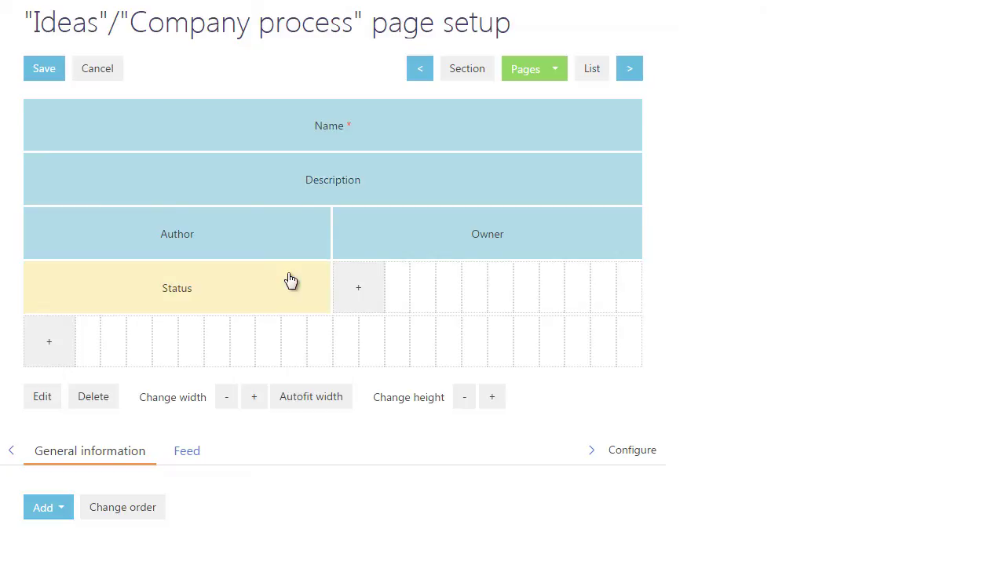
pyautogui.click(306, 398)
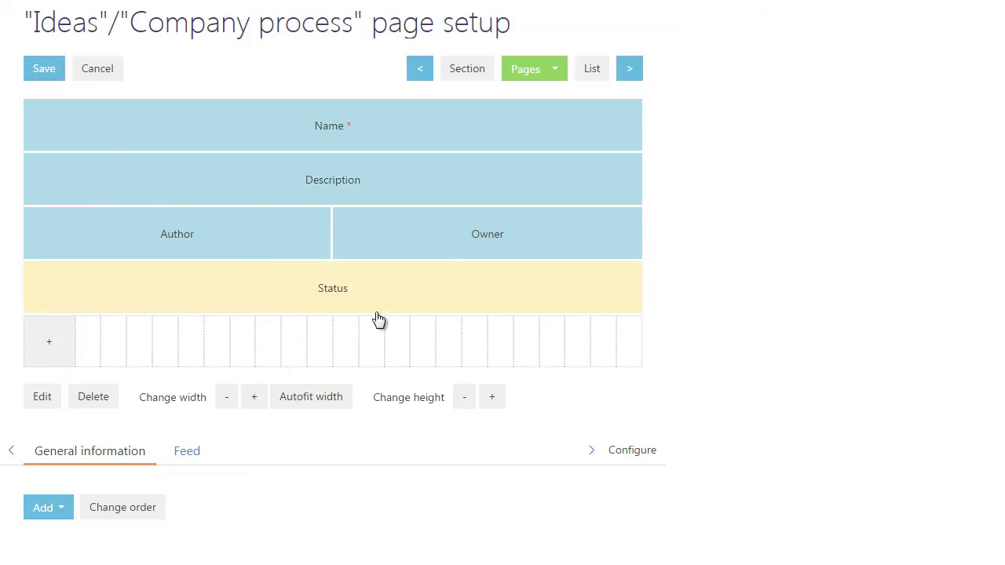
# On the Office development page, add the existing Description column below the Name field and autofit its width
pyautogui.click(552, 80)
pyautogui.click(565, 127)
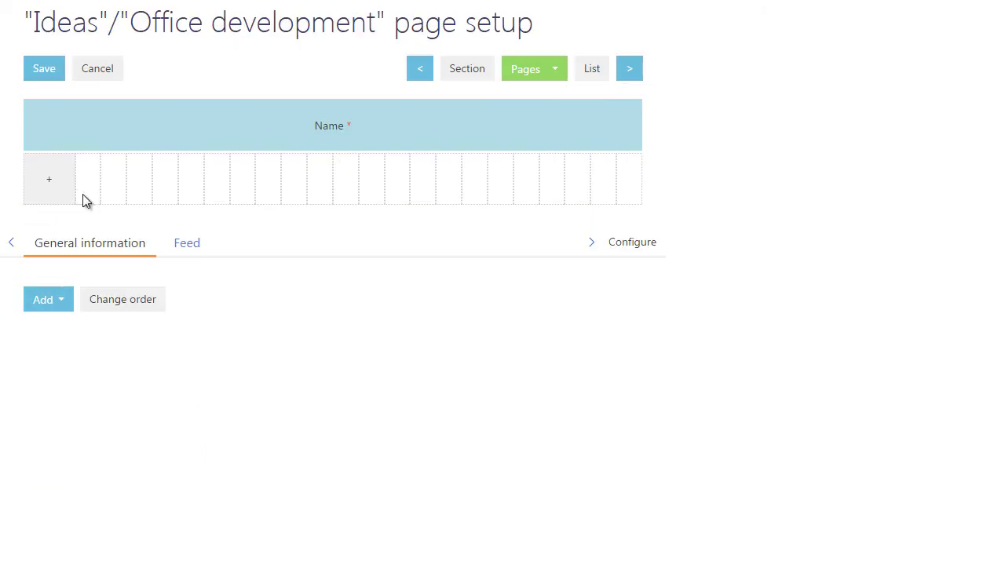
pyautogui.click(36, 198)
pyautogui.click(67, 222)
pyautogui.click(364, 336)
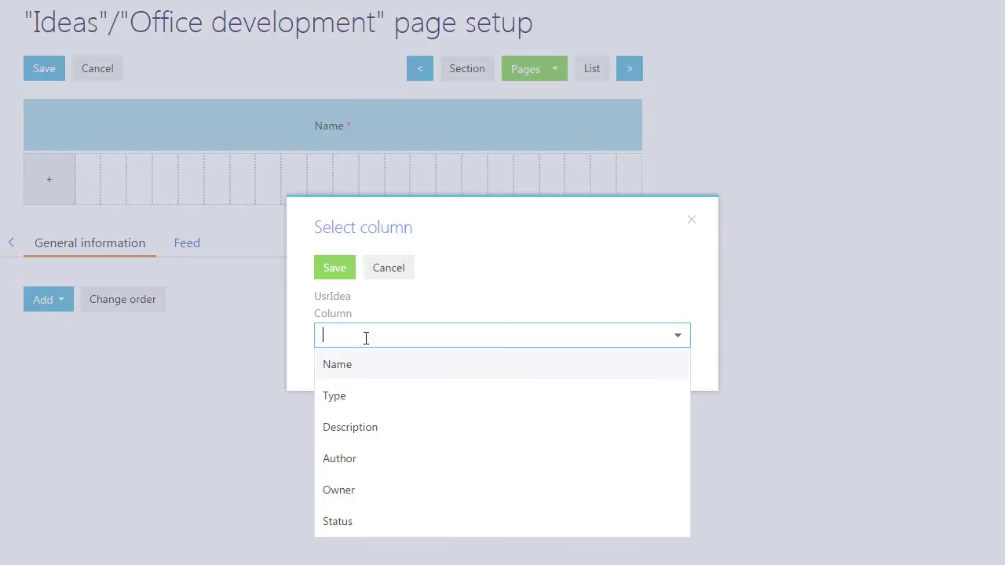
pyautogui.click(363, 429)
pyautogui.click(329, 275)
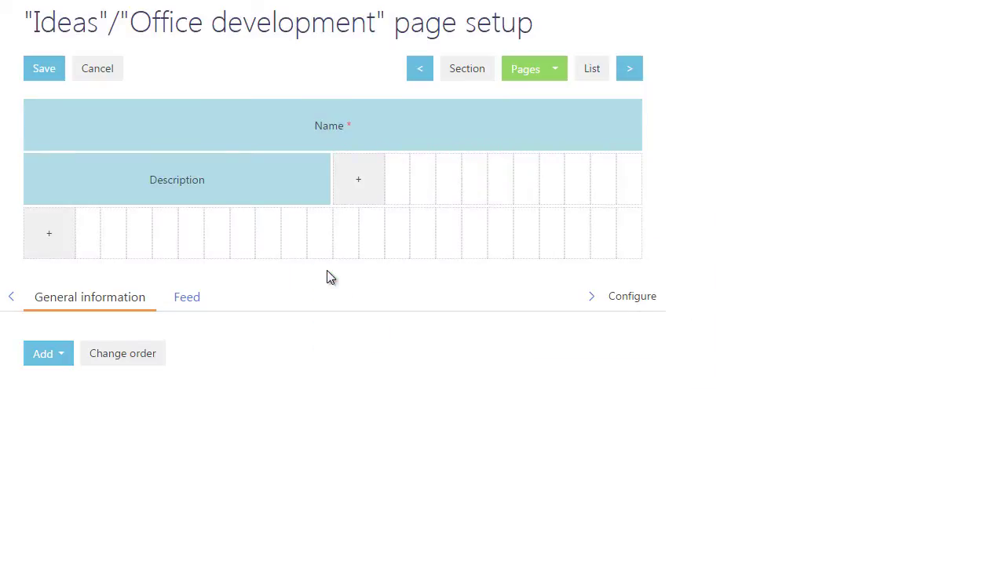
pyautogui.click(312, 190)
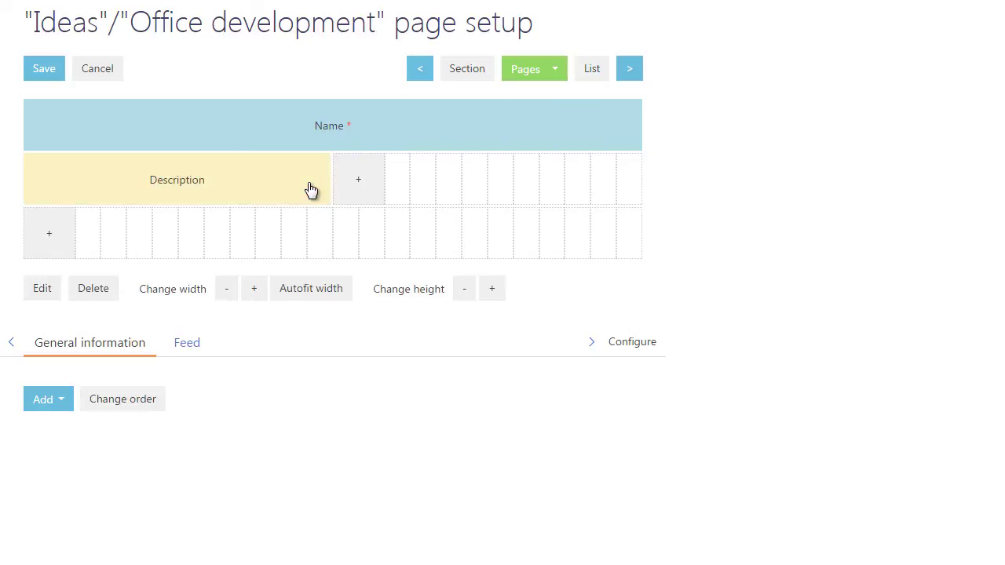
pyautogui.click(314, 289)
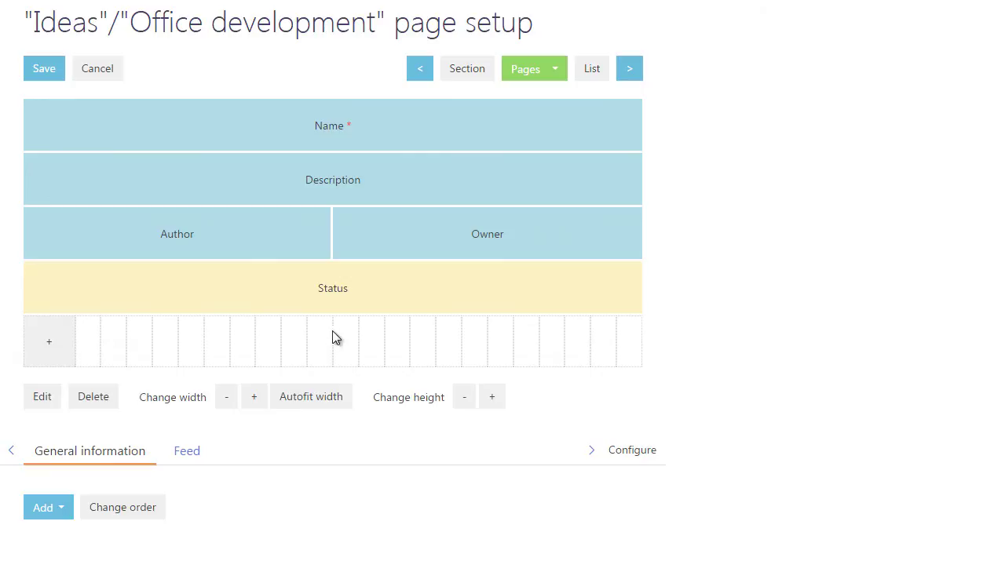
# Add a new tab titled Implementation to the Office development page and save the tabs setup
pyautogui.click(613, 452)
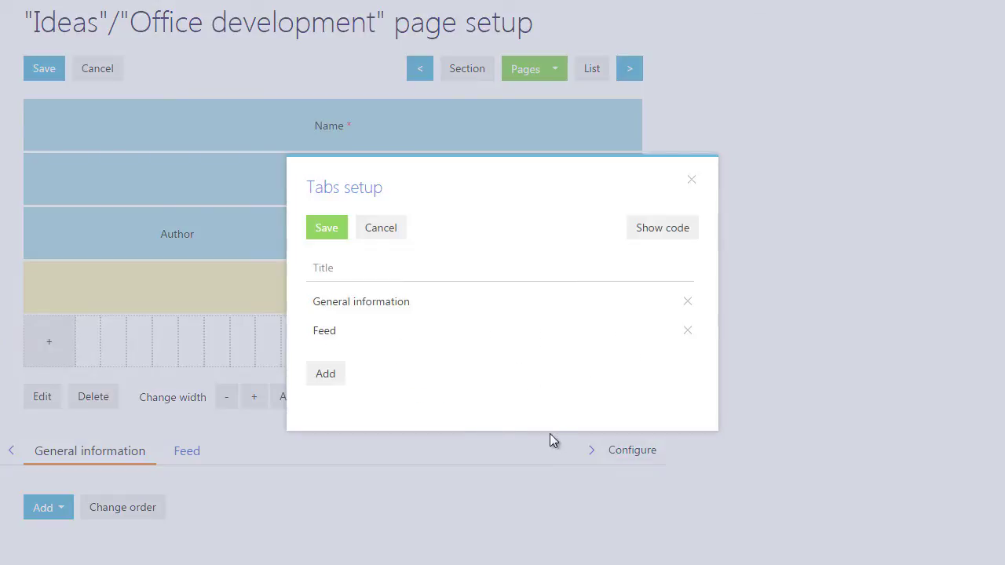
pyautogui.click(343, 383)
pyautogui.write('Implementation')
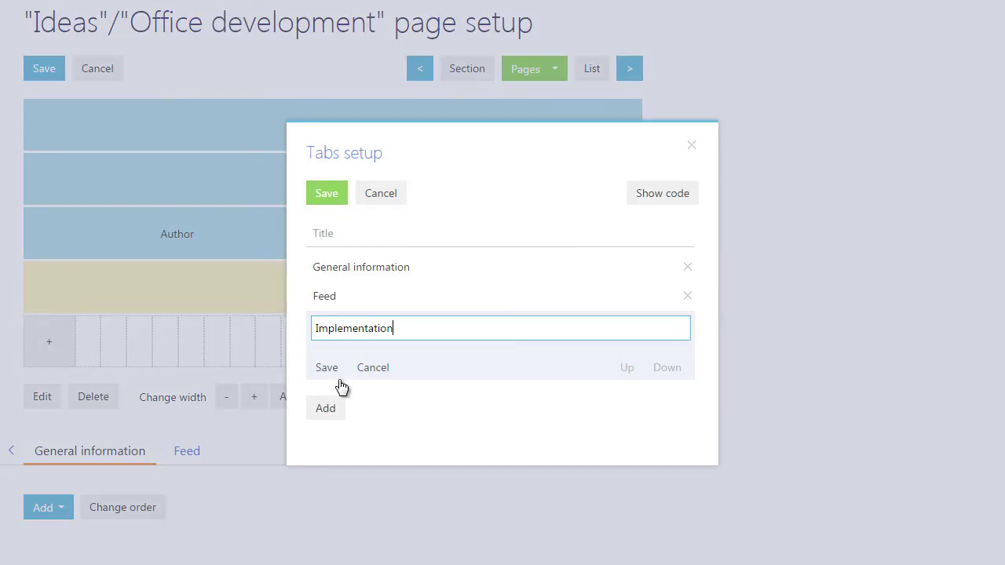
pyautogui.click(332, 369)
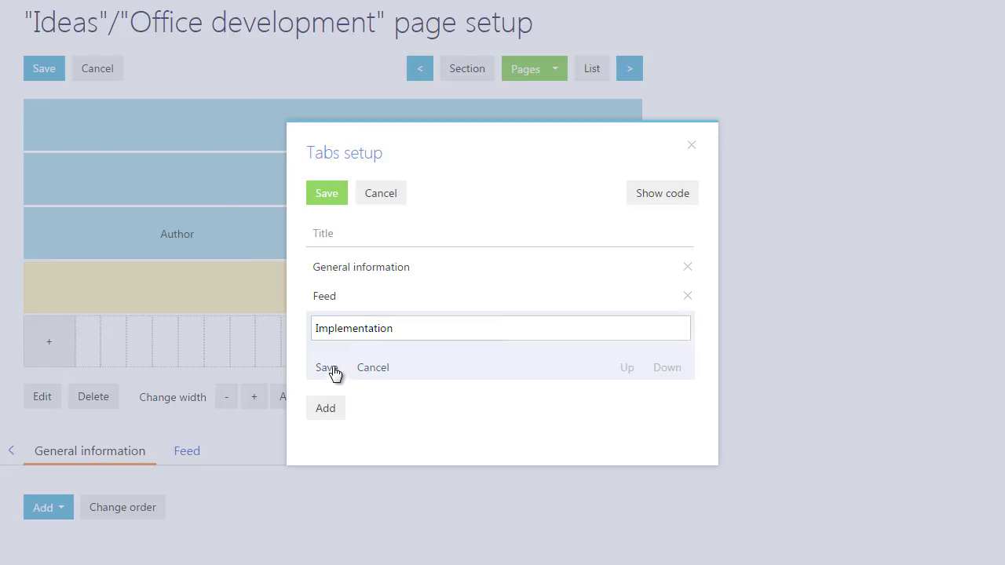
pyautogui.click(328, 214)
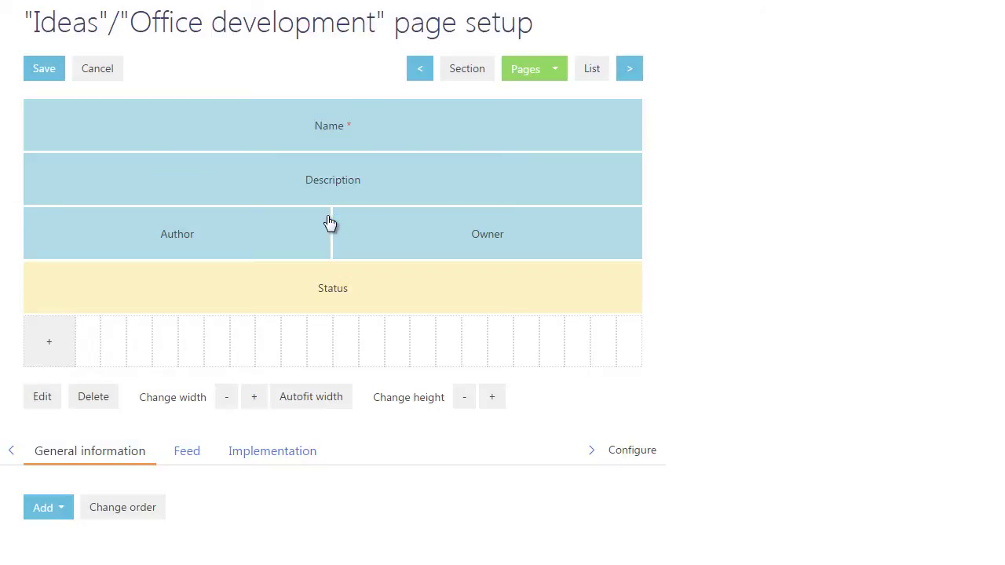
# Add a fields group titled "Idea implementation details" to the Implementation tab
pyautogui.click(297, 460)
pyautogui.click(67, 511)
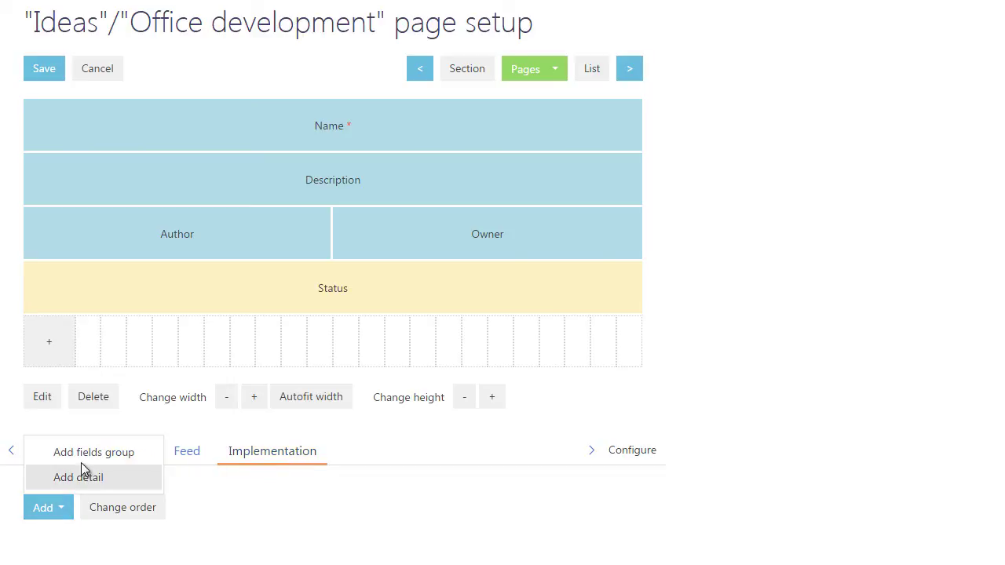
pyautogui.click(83, 453)
pyautogui.write('Idea implementation details')
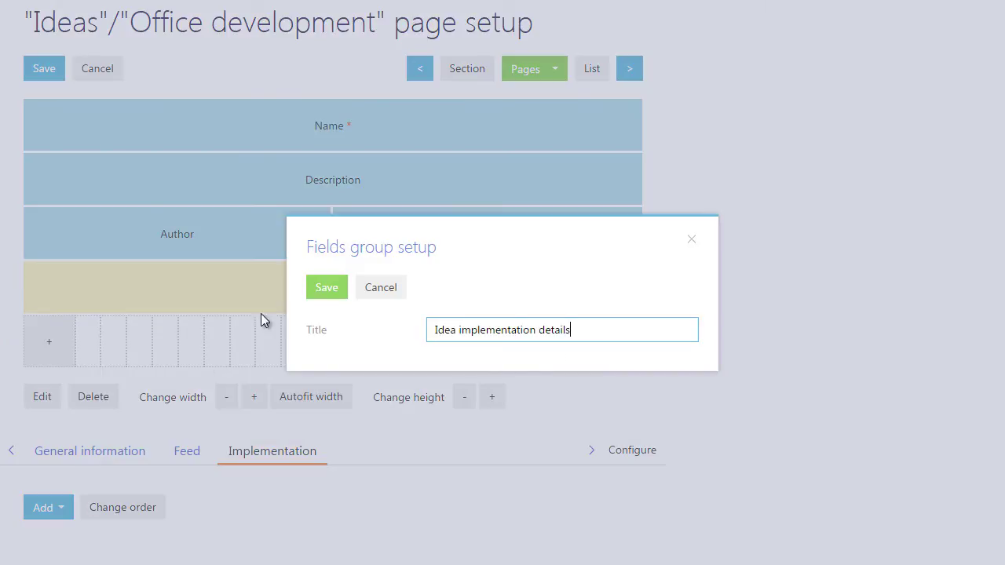
pyautogui.click(319, 295)
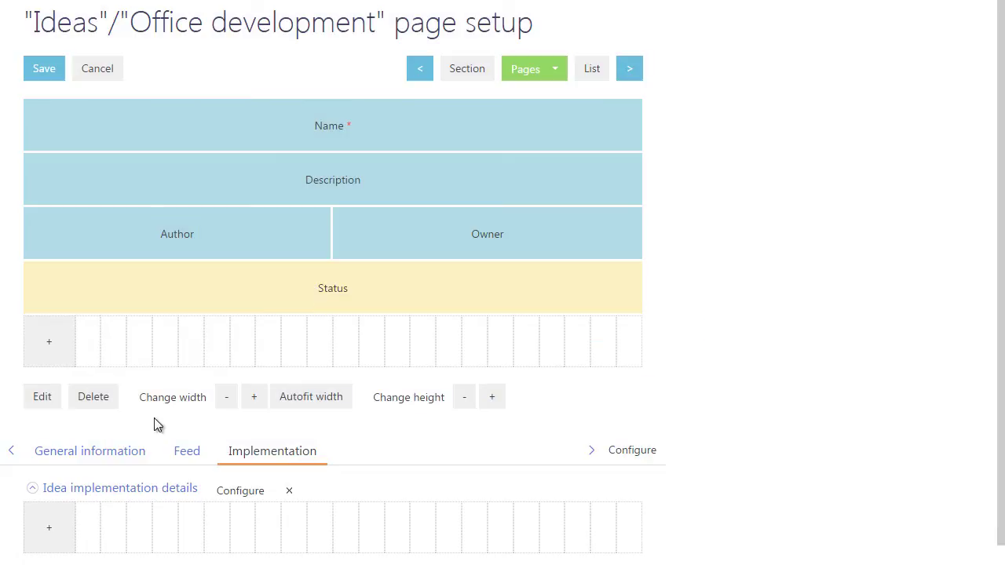
# In the Idea implementation details group, add a new Boolean column titled Budget approved and a new Date column titled Implementation date beside it
pyautogui.click(55, 528)
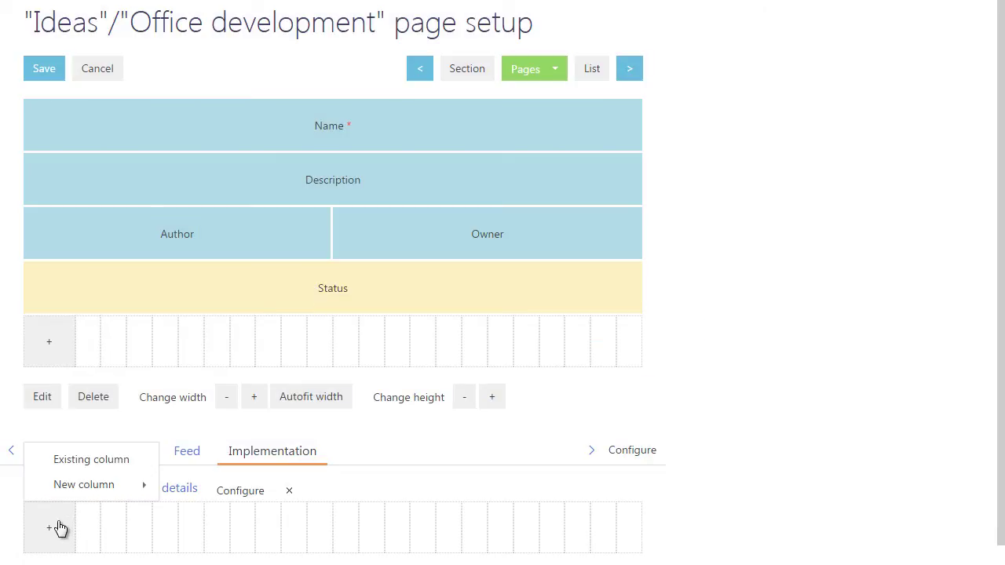
pyautogui.moveTo(66, 486)
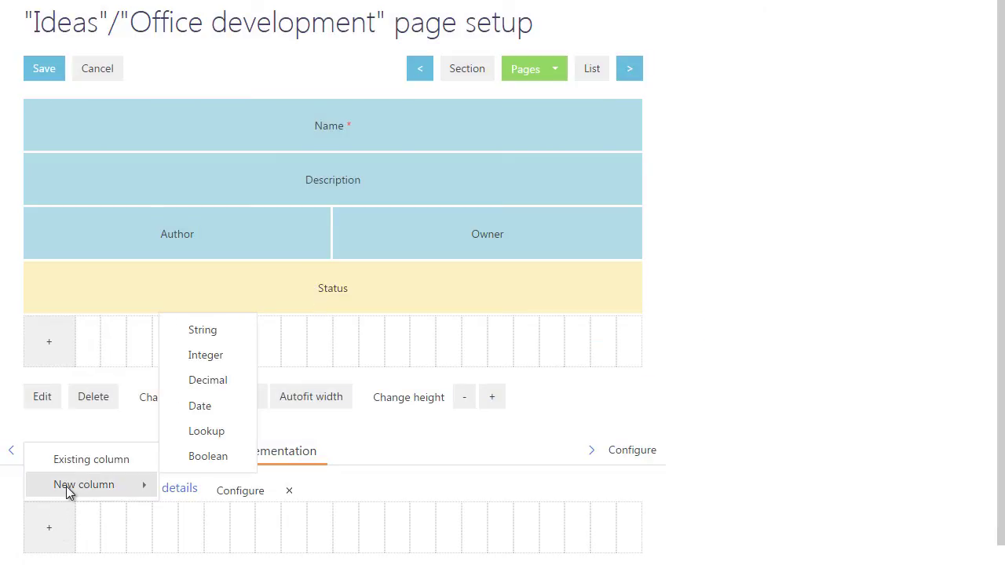
pyautogui.click(182, 453)
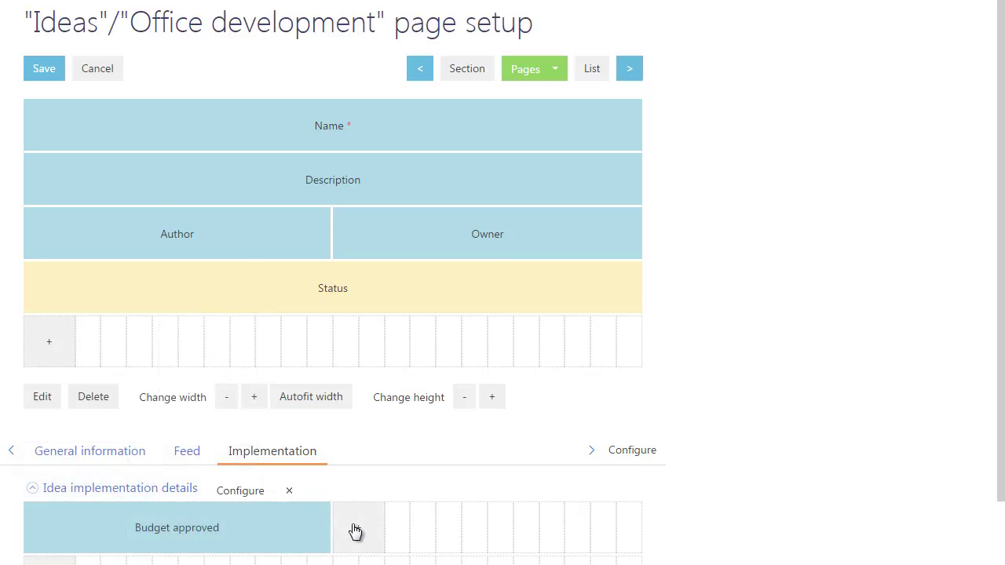
pyautogui.click(356, 528)
pyautogui.moveTo(383, 488)
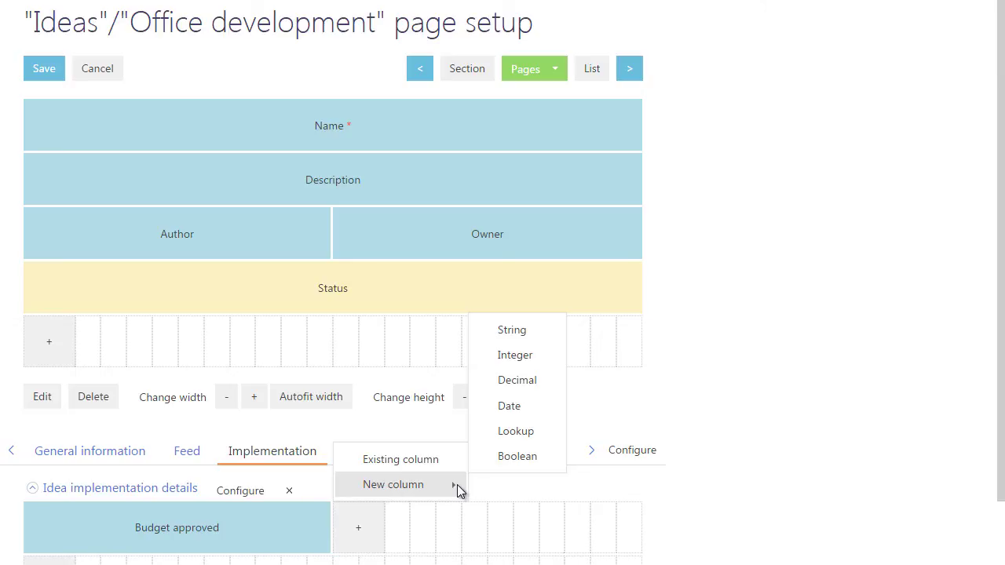
pyautogui.click(509, 408)
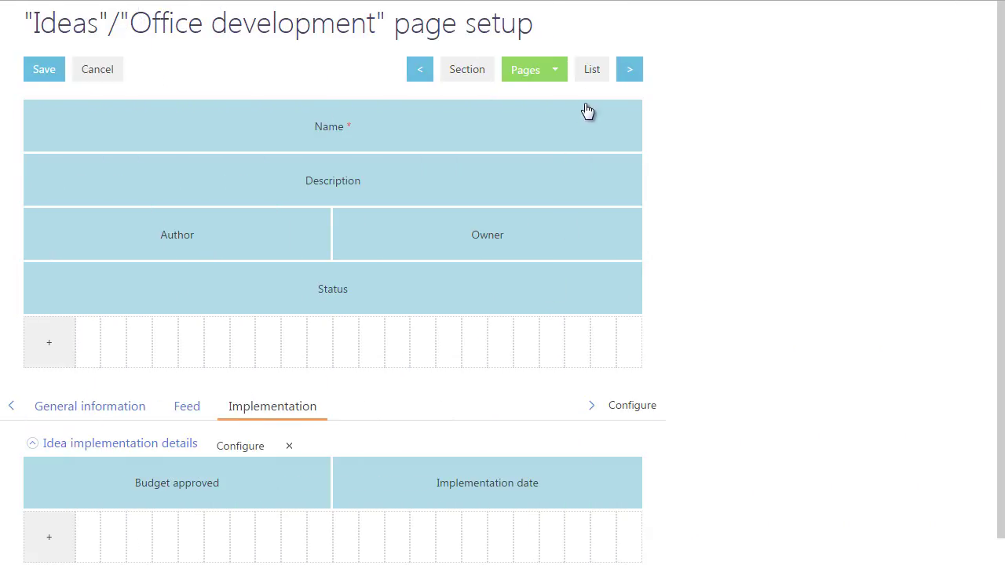
# Switch to the section's list setup and add the Author column below Name in the tile view
pyautogui.click(592, 71)
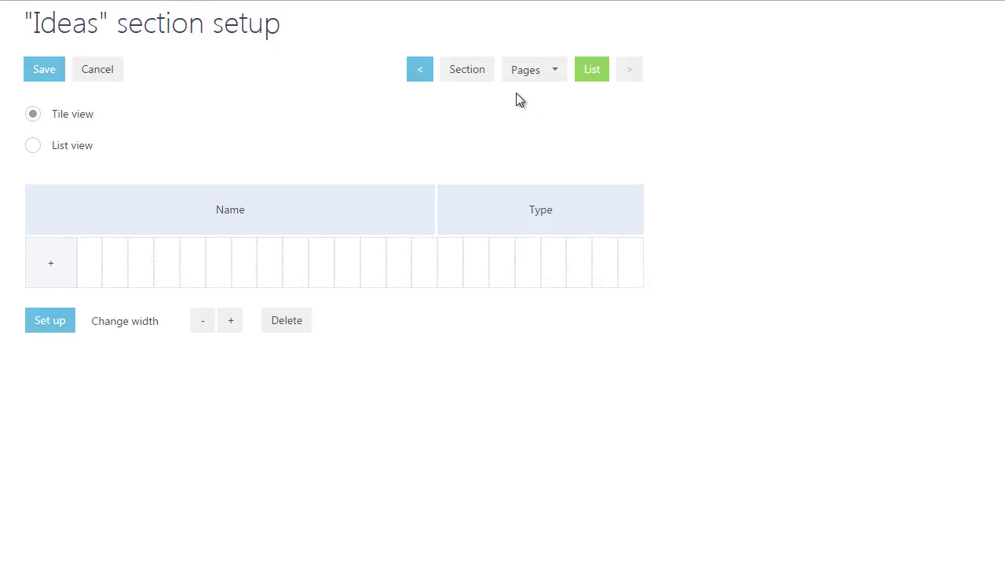
pyautogui.click(47, 259)
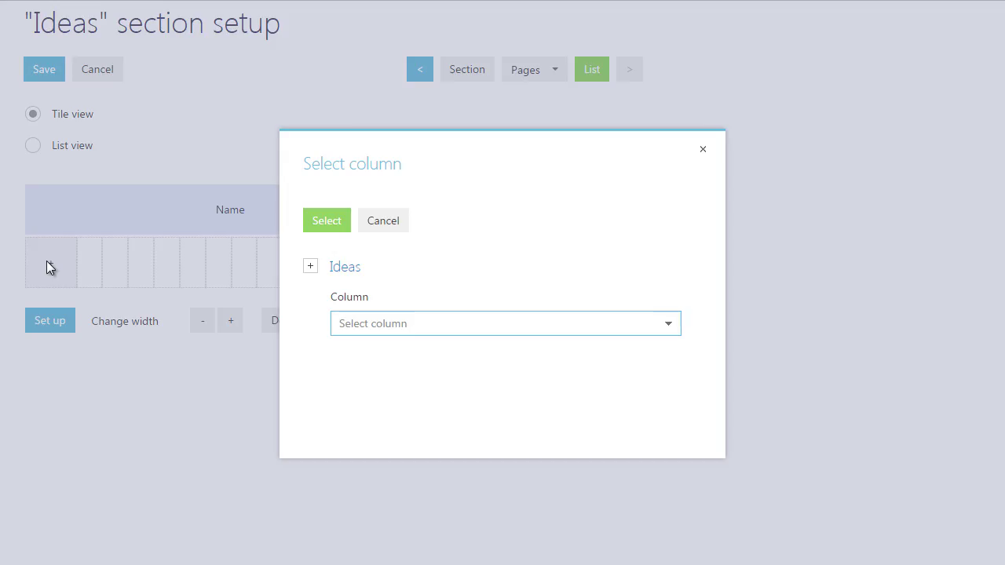
pyautogui.click(519, 320)
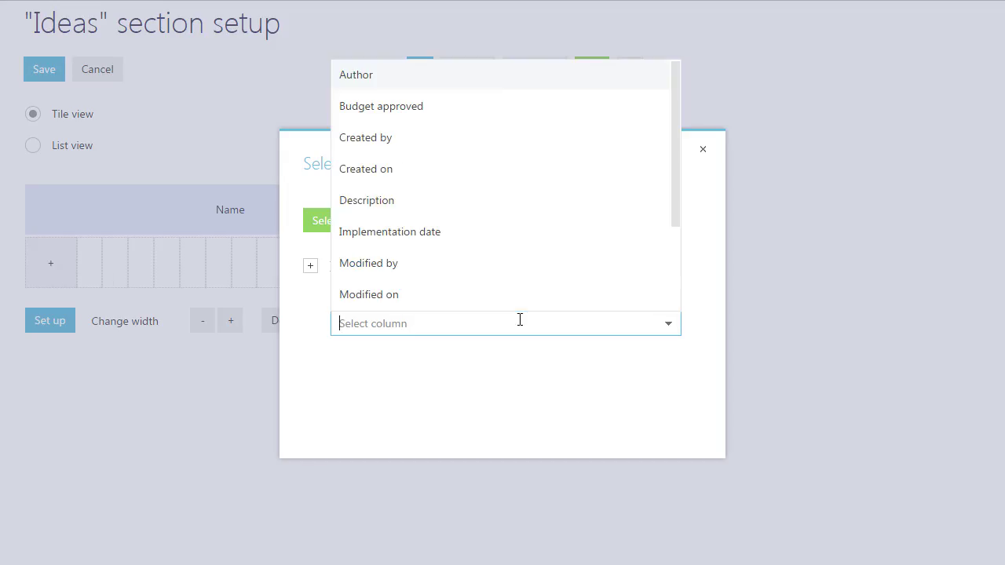
pyautogui.click(387, 72)
pyautogui.click(336, 220)
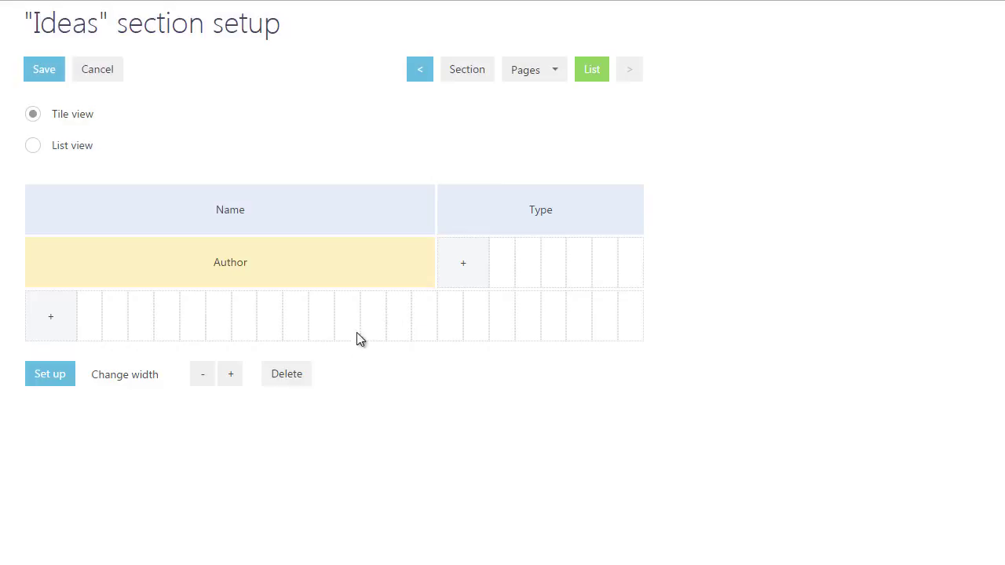
# Add the Status column next to Author in the second row of the tile view
pyautogui.click(456, 267)
pyautogui.click(456, 321)
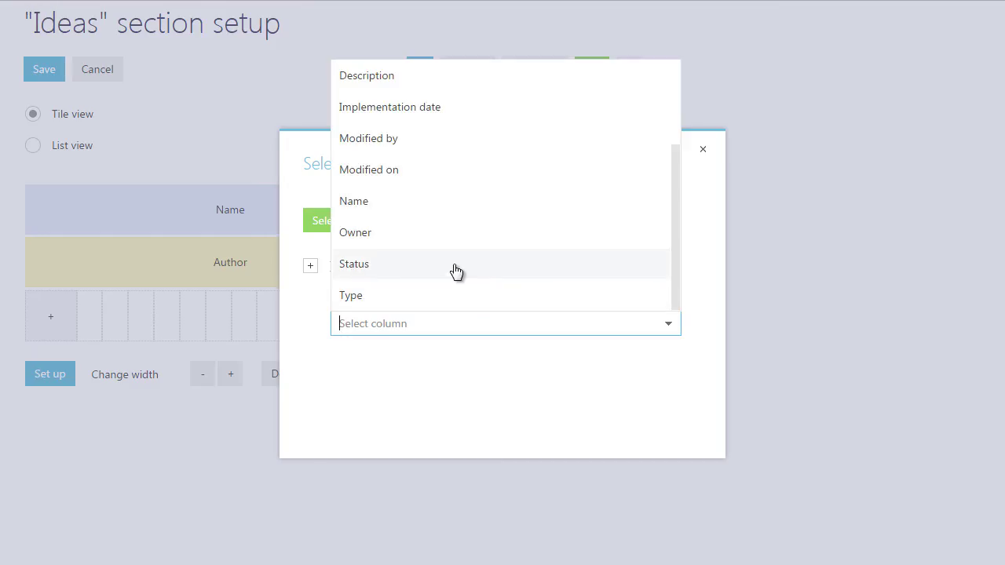
pyautogui.click(454, 265)
pyautogui.click(331, 226)
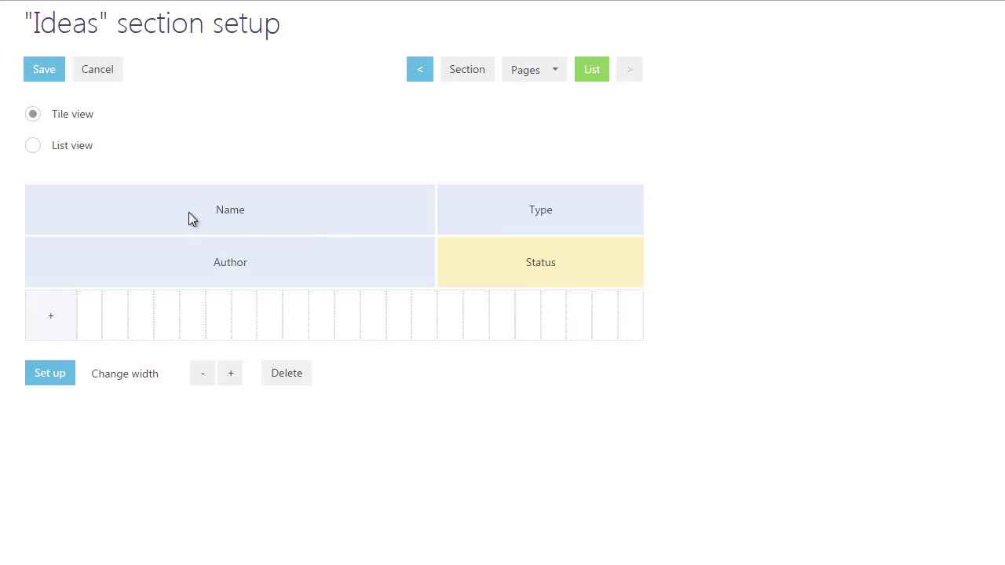
# In the list view setup, replace the Type column with the Status column
pyautogui.click(76, 146)
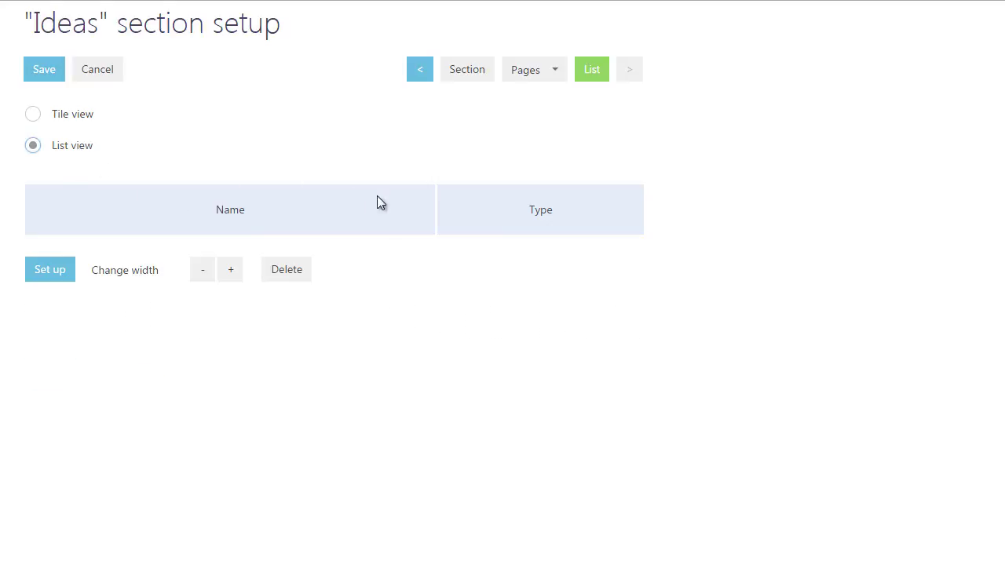
pyautogui.click(485, 213)
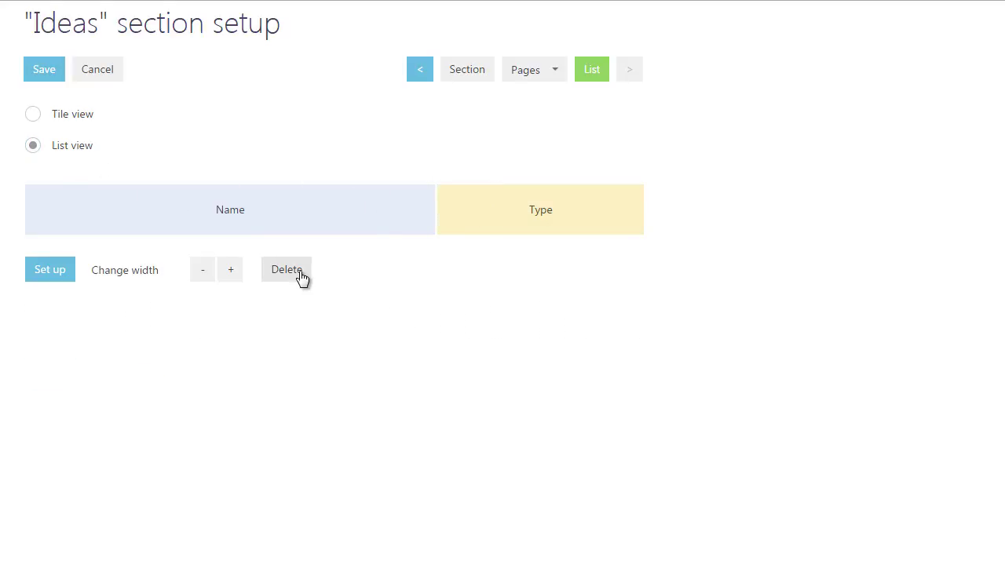
pyautogui.click(300, 277)
pyautogui.click(458, 214)
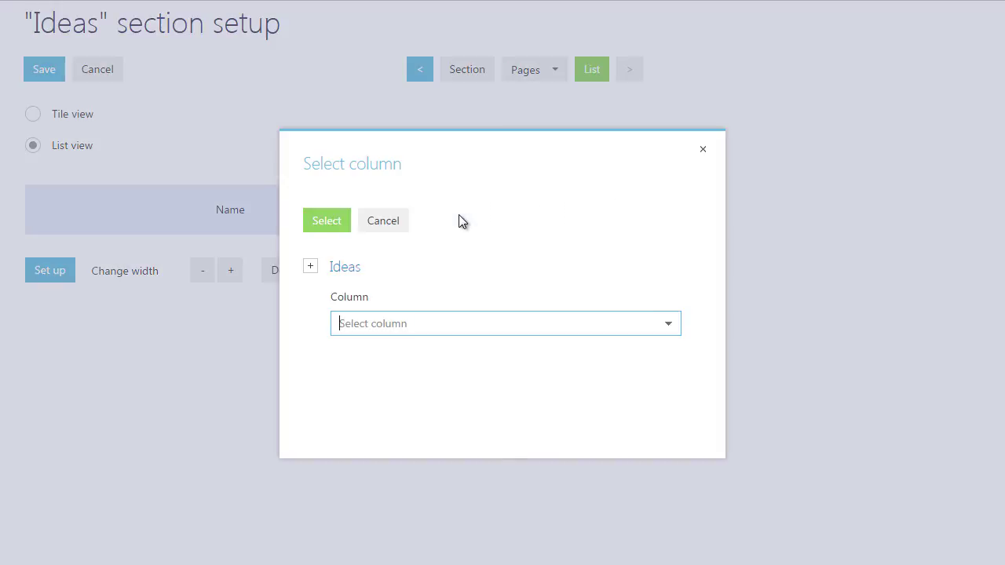
pyautogui.click(449, 320)
pyautogui.click(438, 267)
pyautogui.click(328, 226)
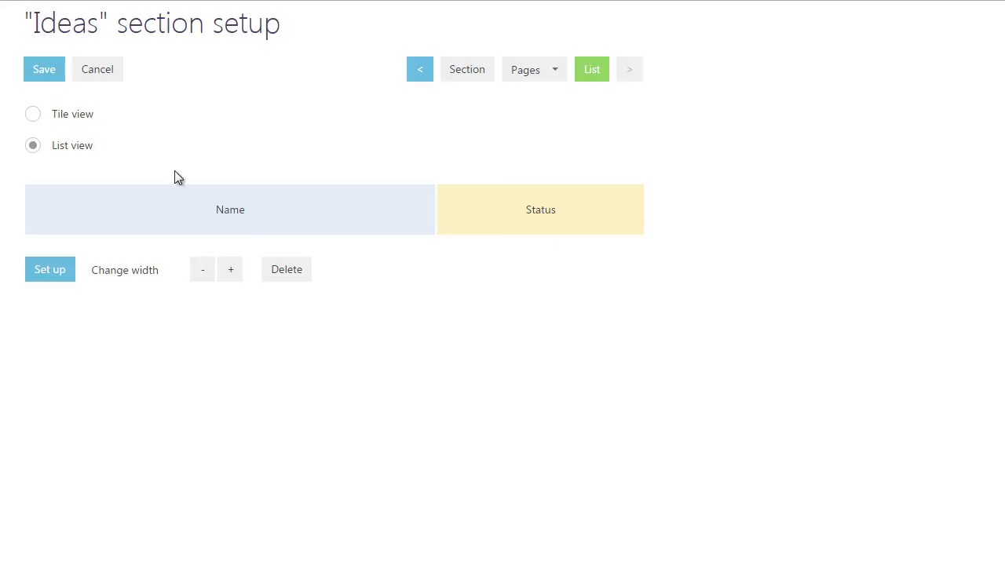
# Save all changes to the Ideas section setup and open the Ideas section
pyautogui.click(51, 72)
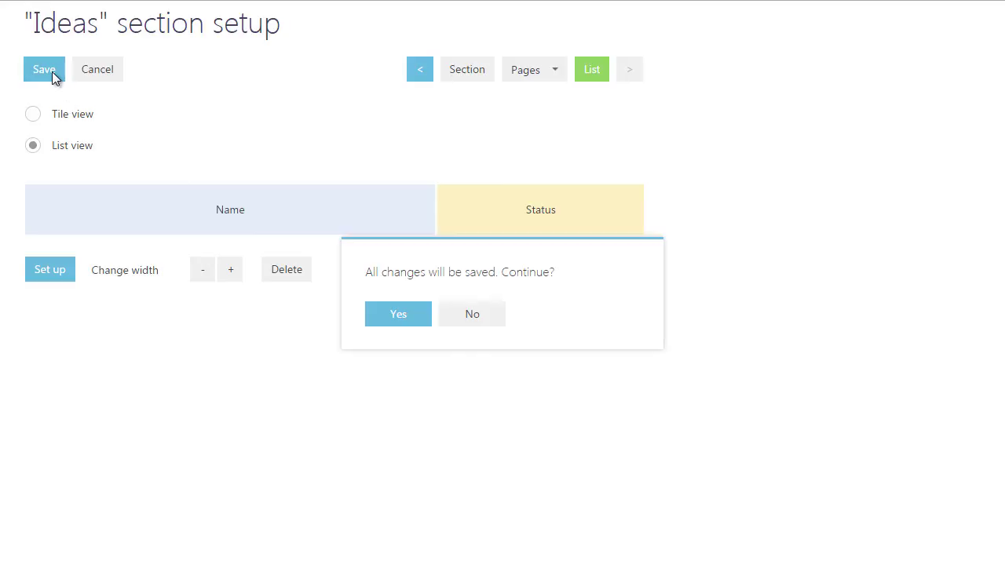
pyautogui.click(391, 314)
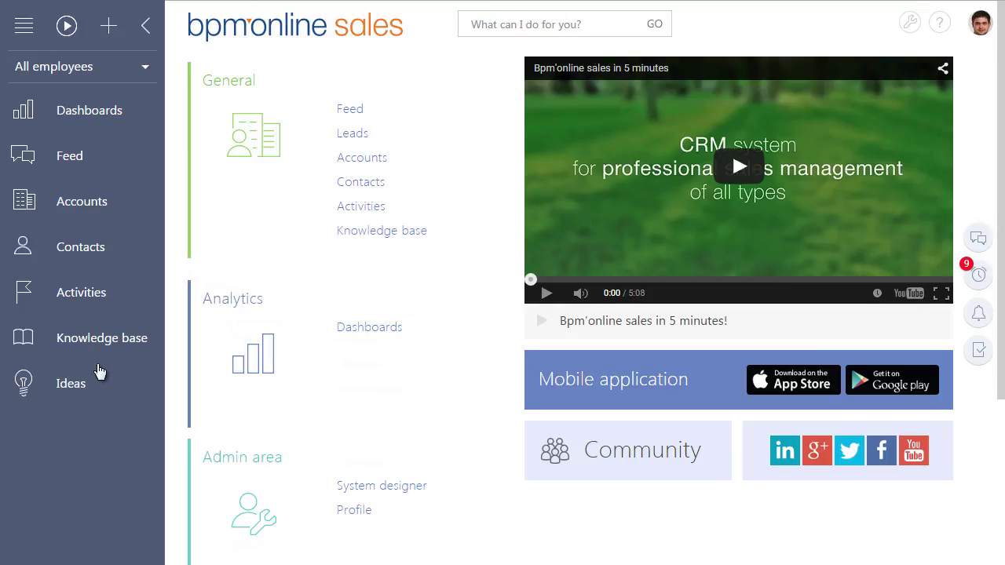
pyautogui.click(100, 388)
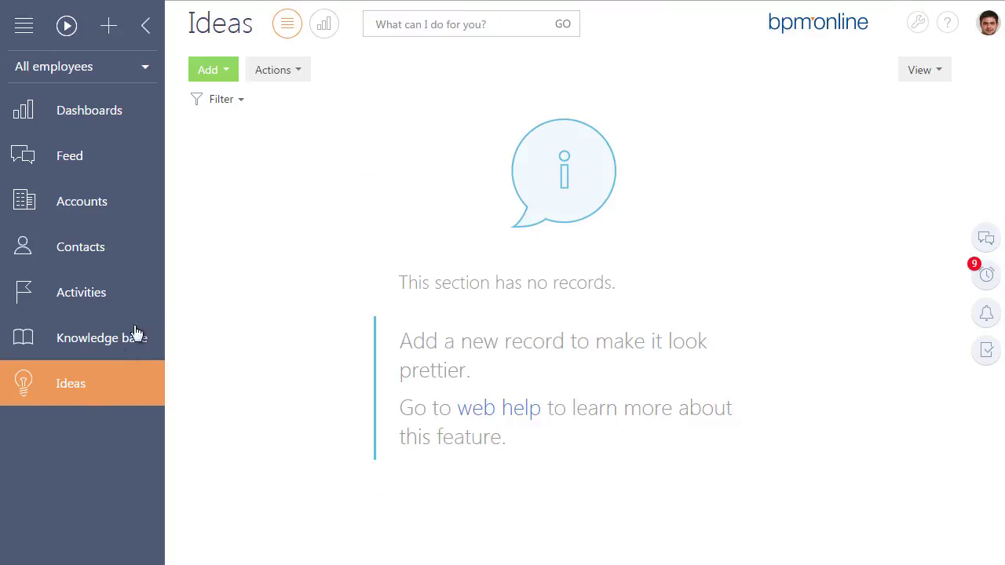
# Add and save a Company process idea named "Digital signature template" with its description, author and owner filled in and the status New
pyautogui.click(228, 71)
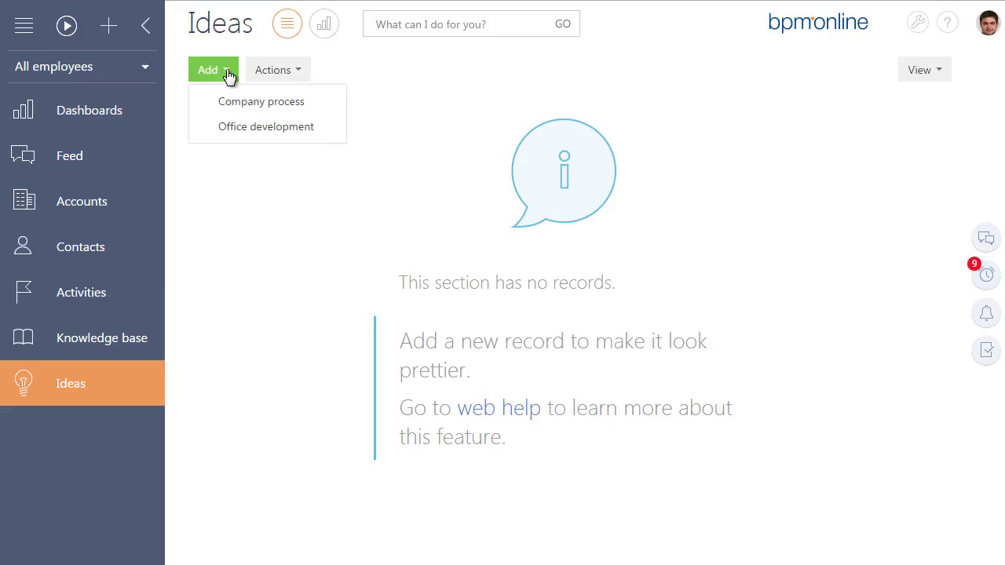
pyautogui.click(223, 105)
pyautogui.click(287, 110)
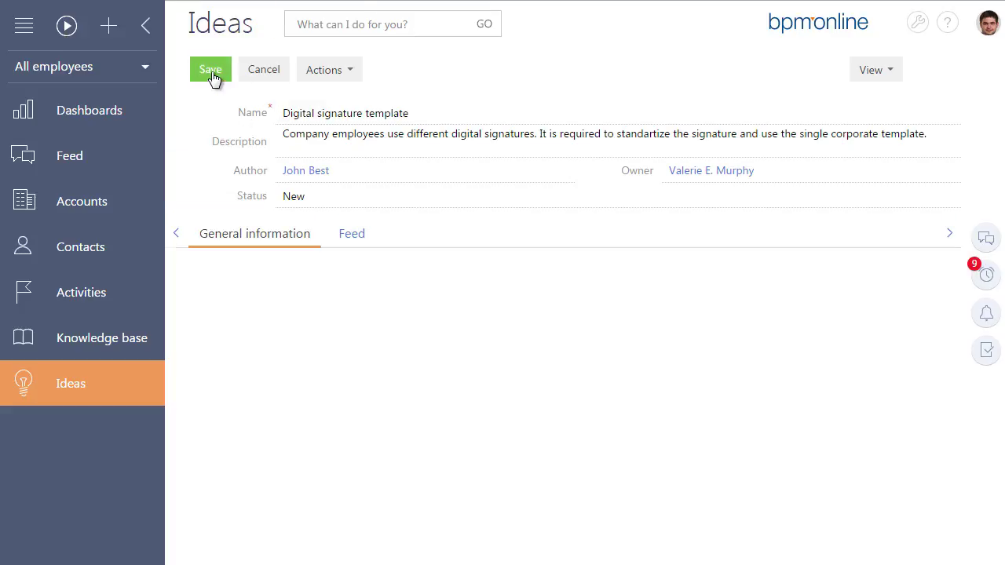
pyautogui.click(212, 71)
# Add an Office development idea named "Lunch delivery" with a catering lunch description, an author, an owner and the status New
pyautogui.click(227, 74)
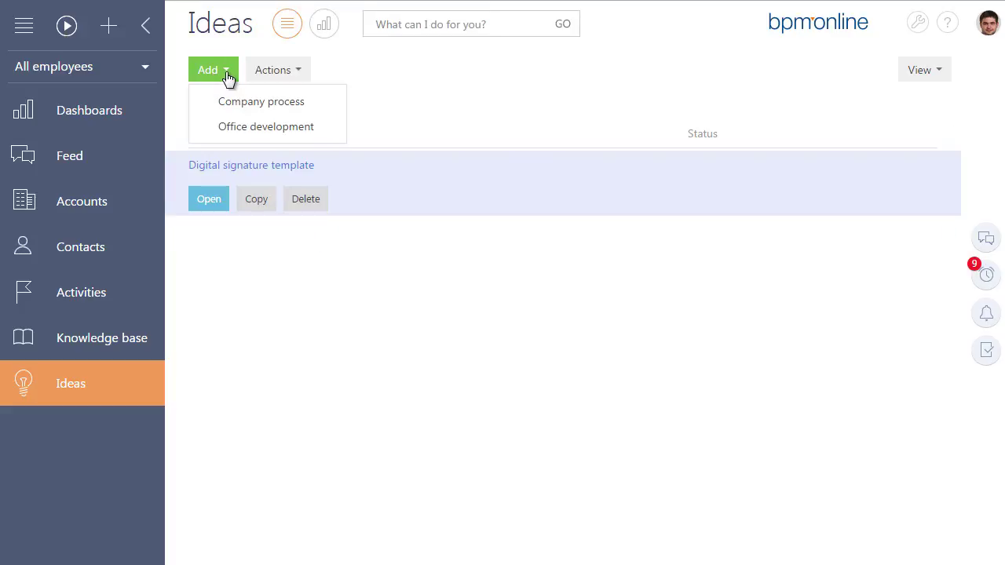
pyautogui.click(226, 127)
pyautogui.click(276, 117)
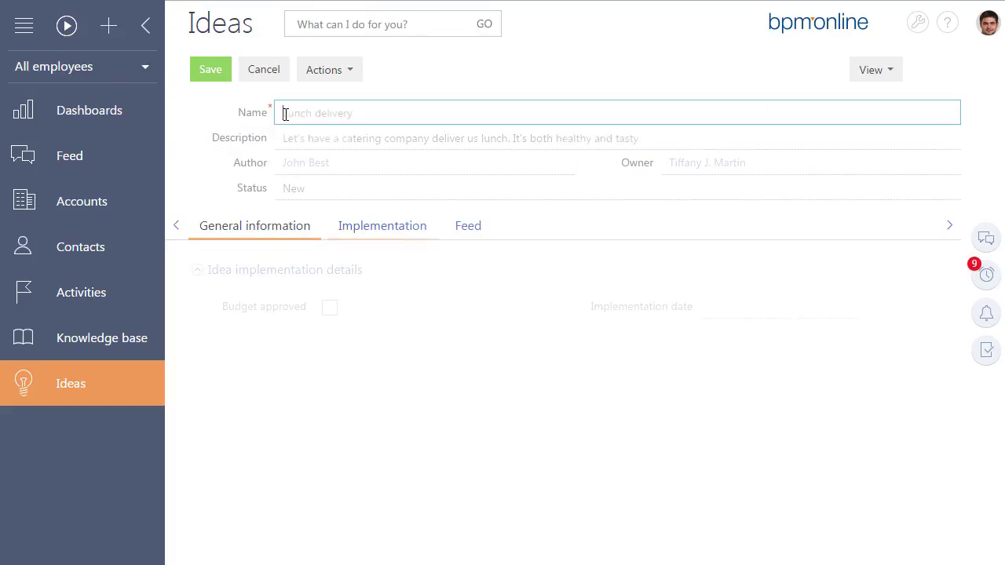